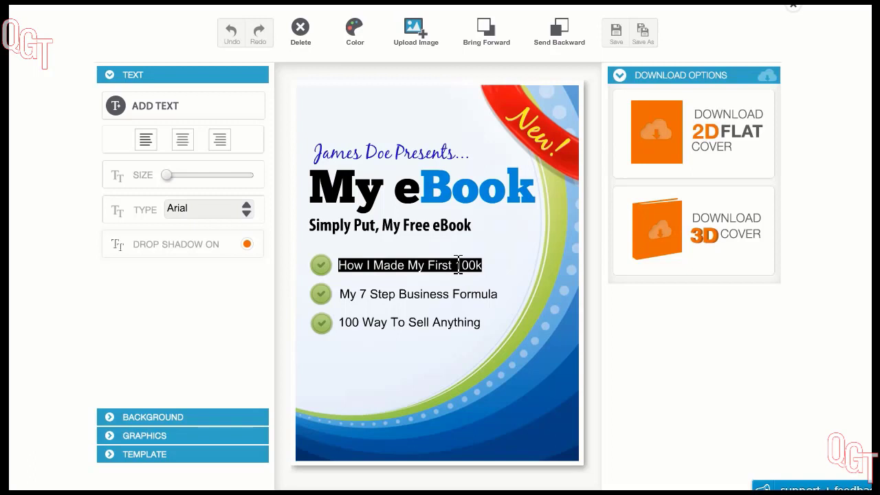
# Replace the first bullet's text with "This is how!"
pyautogui.write('This is how!')
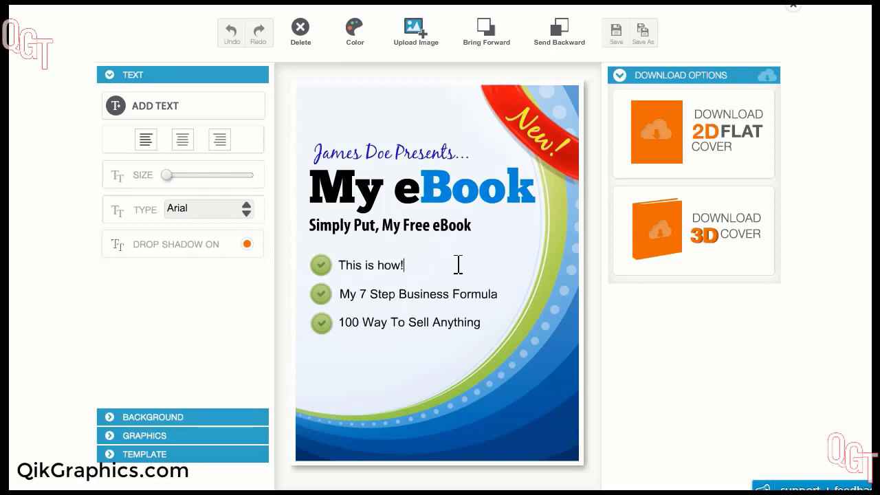
pyautogui.moveTo(408, 196); pyautogui.dragTo(447, 195)
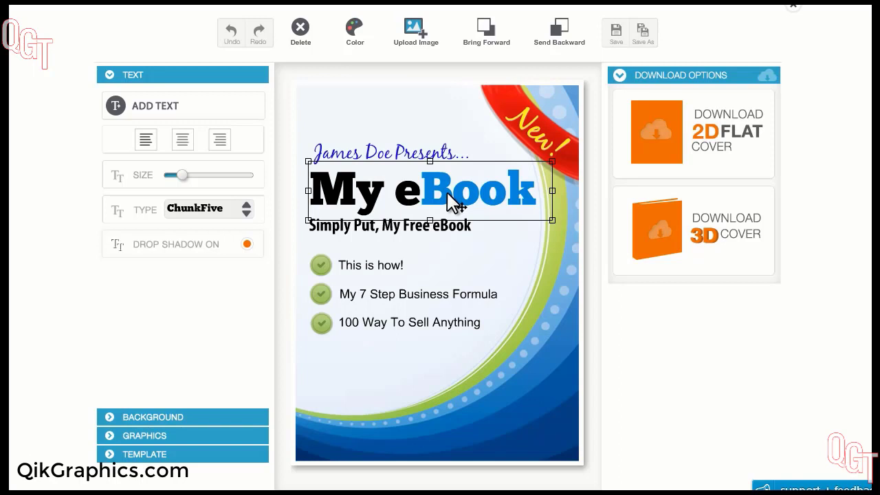
# Start over from the blank template and add a text line reading "Keep your" in the upper part of the cover
pyautogui.click(211, 456)
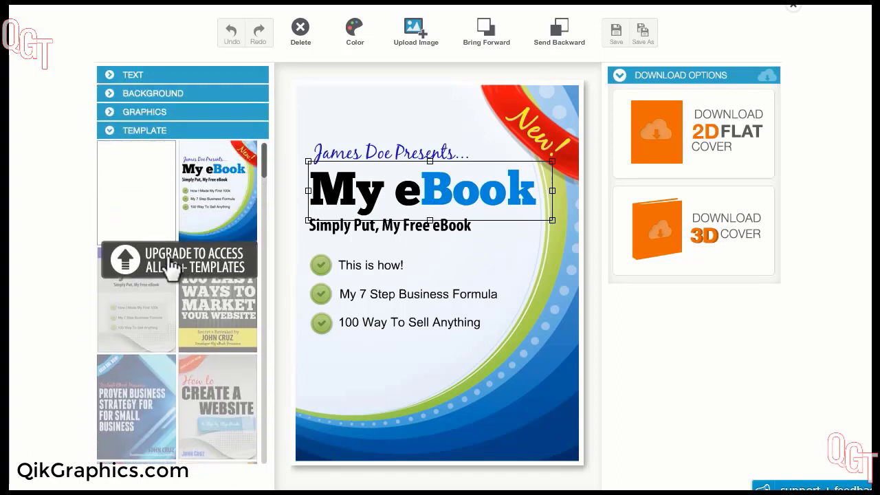
pyautogui.click(158, 200)
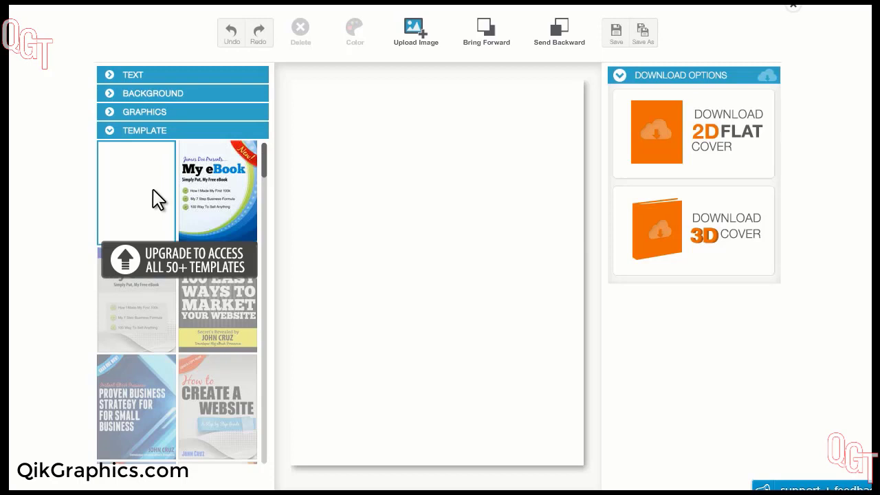
pyautogui.click(156, 75)
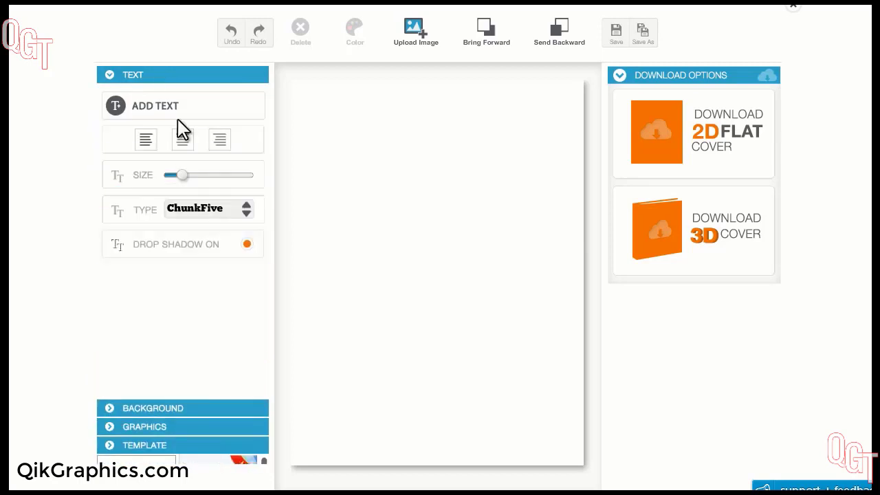
pyautogui.click(180, 111)
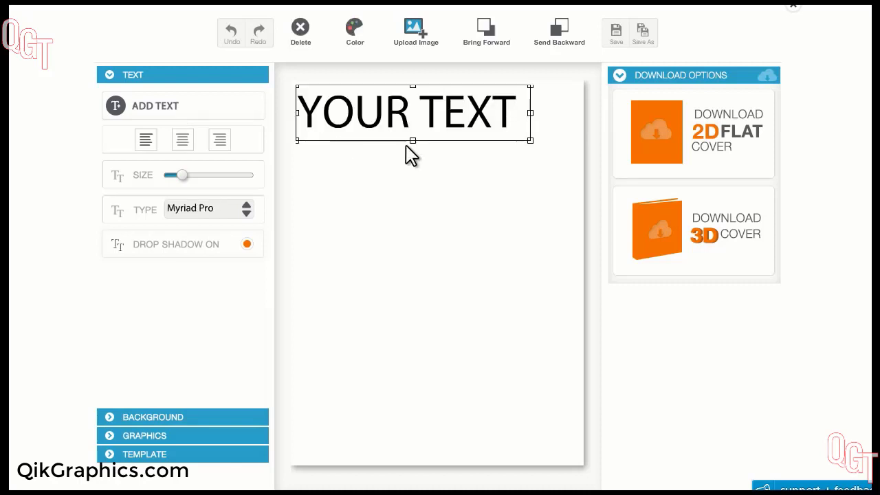
pyautogui.moveTo(424, 108); pyautogui.dragTo(453, 152)
pyautogui.doubleClick(465, 162)
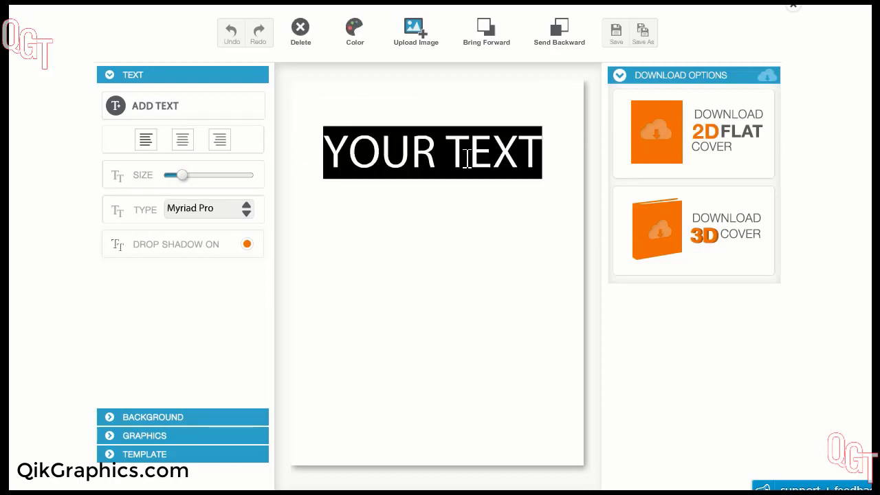
pyautogui.write('Keep')
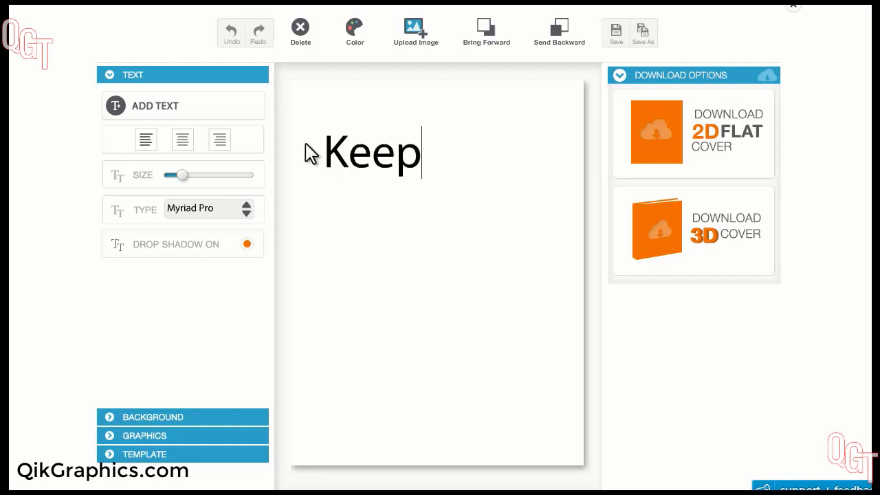
pyautogui.write(' your')
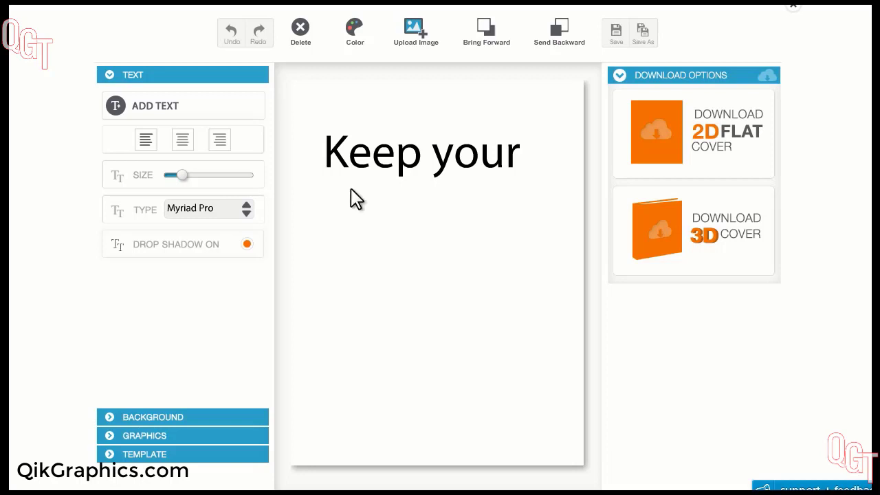
# Add a second text line reading "Doctor" below "Keep your"
pyautogui.click(149, 120)
pyautogui.moveTo(424, 165); pyautogui.dragTo(442, 240)
pyautogui.doubleClick(440, 231)
pyautogui.write('Doctor')
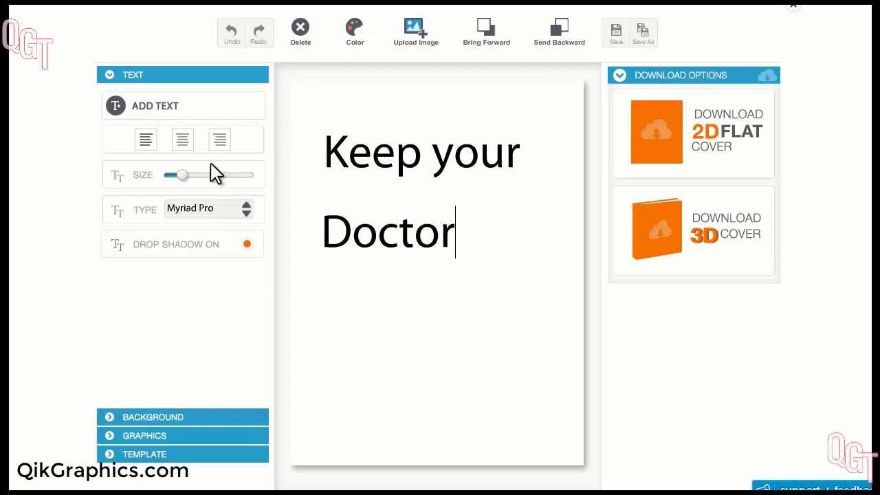
# Add a third text line reading "Away" below "Doctor"
pyautogui.click(200, 113)
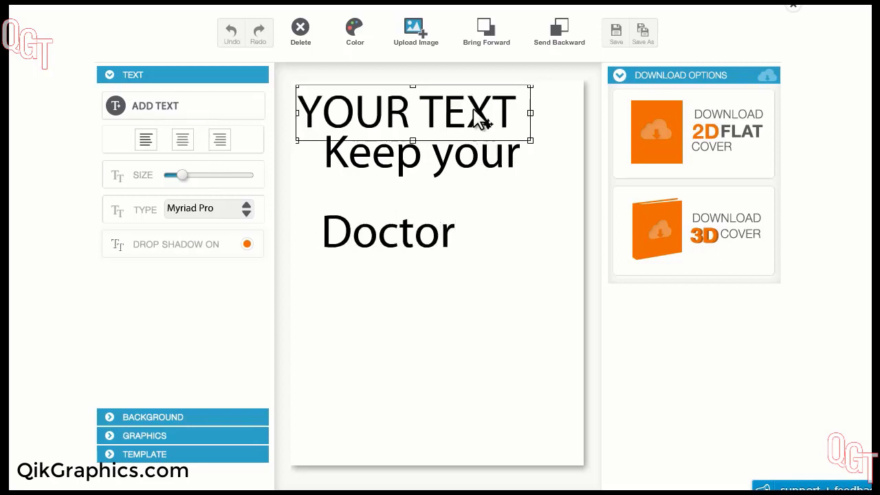
pyautogui.moveTo(474, 117); pyautogui.dragTo(505, 320)
pyautogui.doubleClick(494, 309)
pyautogui.write('Away')
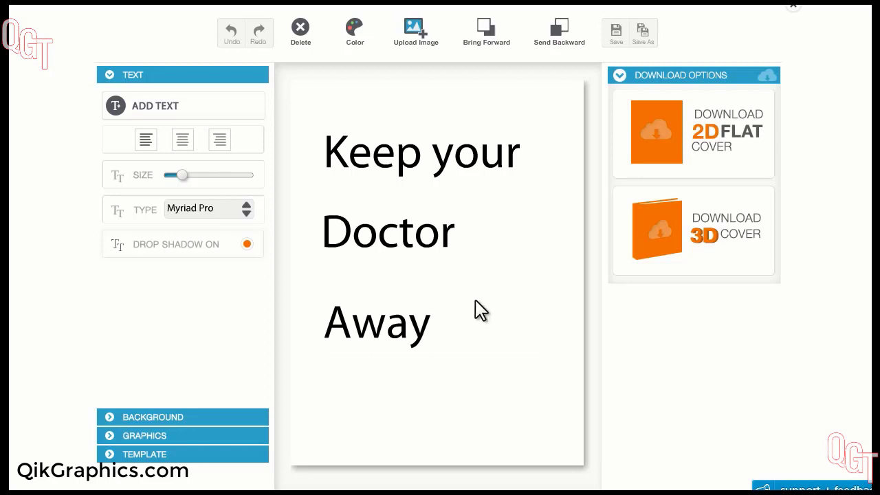
# Add a fourth text line beginning "Tips to Stay" near the bottom of the cover
pyautogui.click(201, 115)
pyautogui.moveTo(442, 130); pyautogui.dragTo(483, 414)
pyautogui.doubleClick(473, 400)
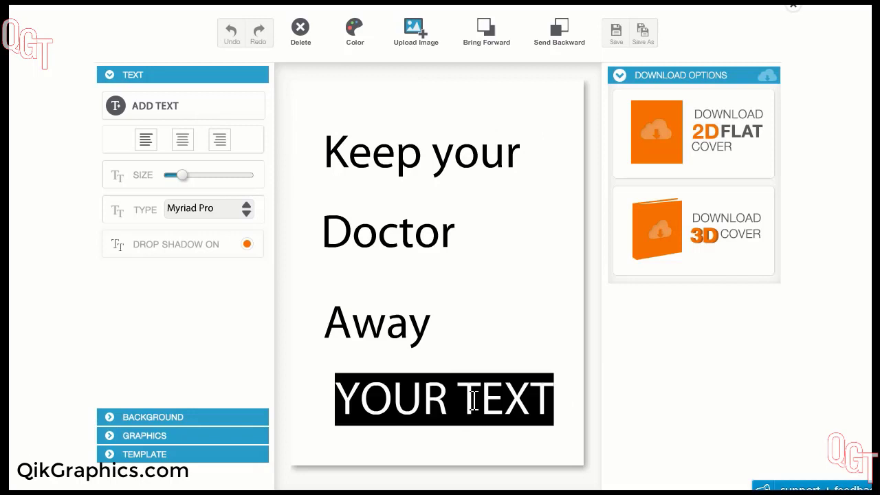
pyautogui.write('Tips to')
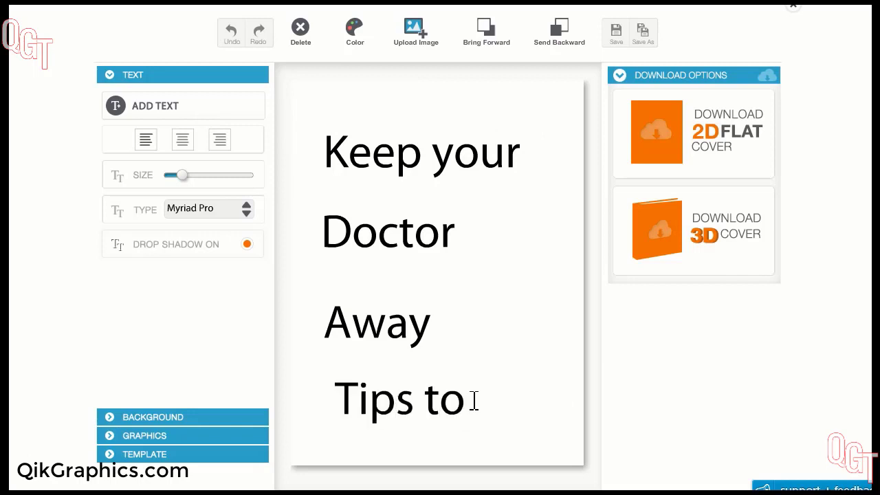
pyautogui.write(' Stay H')
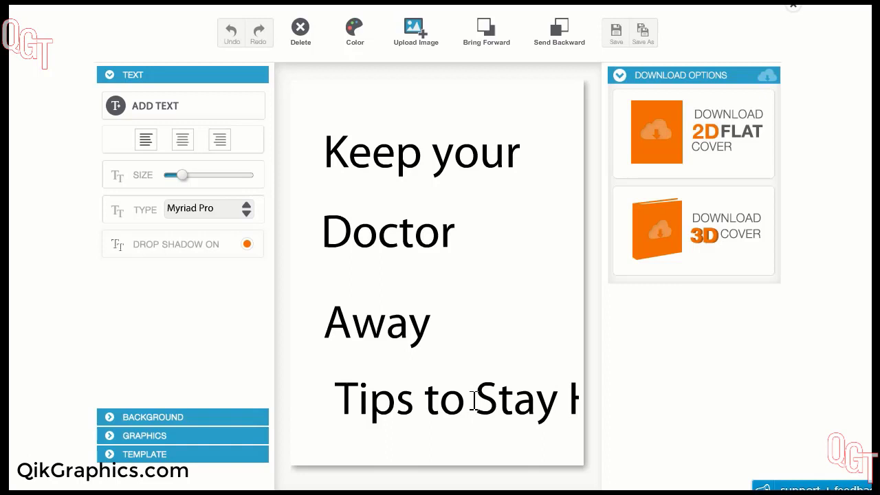
# Center-align the "Doctor" text and slightly increase its font size
pyautogui.click(427, 239)
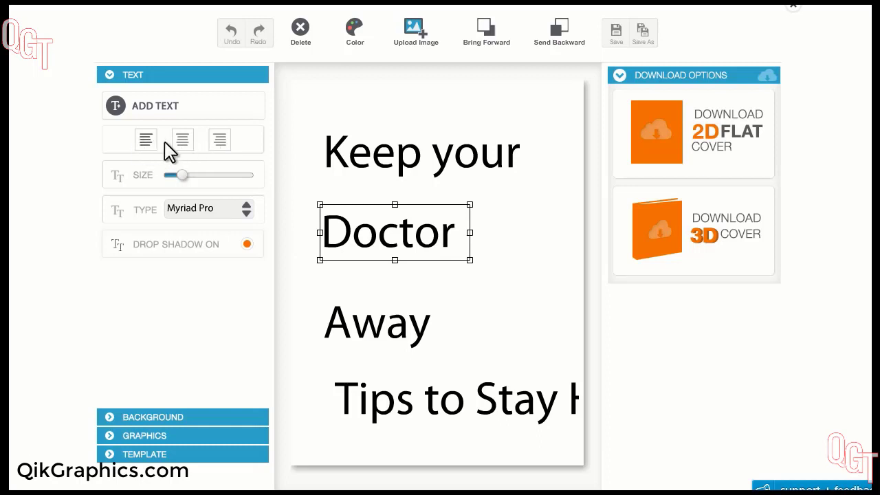
pyautogui.click(181, 142)
pyautogui.click(219, 142)
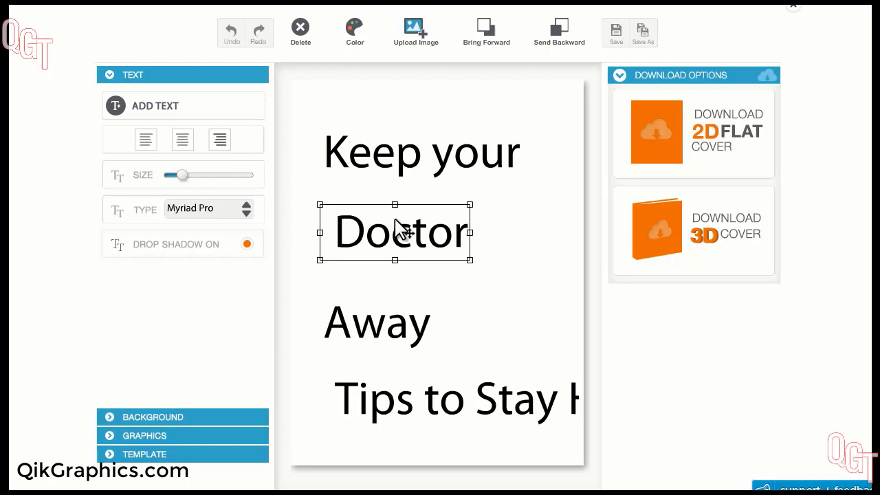
pyautogui.click(183, 140)
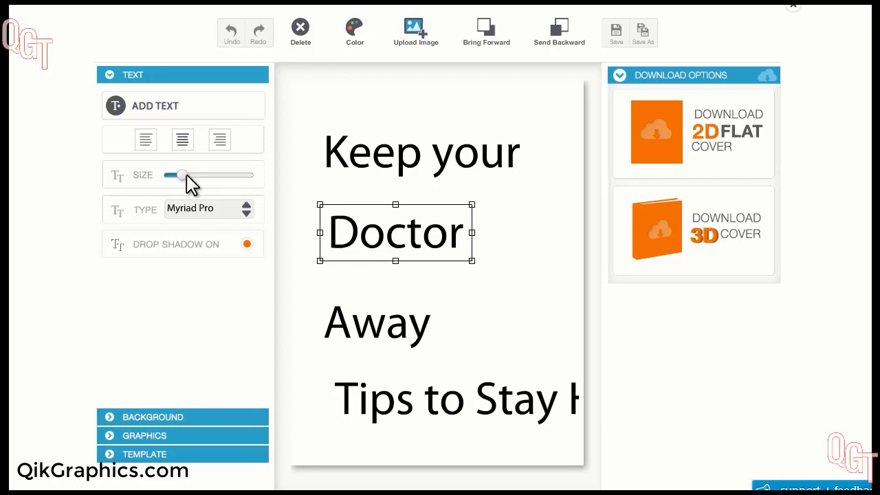
pyautogui.moveTo(185, 176)
pyautogui.mouseDown()
pyautogui.moveTo(217, 178)
pyautogui.moveTo(180, 183)
pyautogui.moveTo(191, 184)
pyautogui.mouseUp()
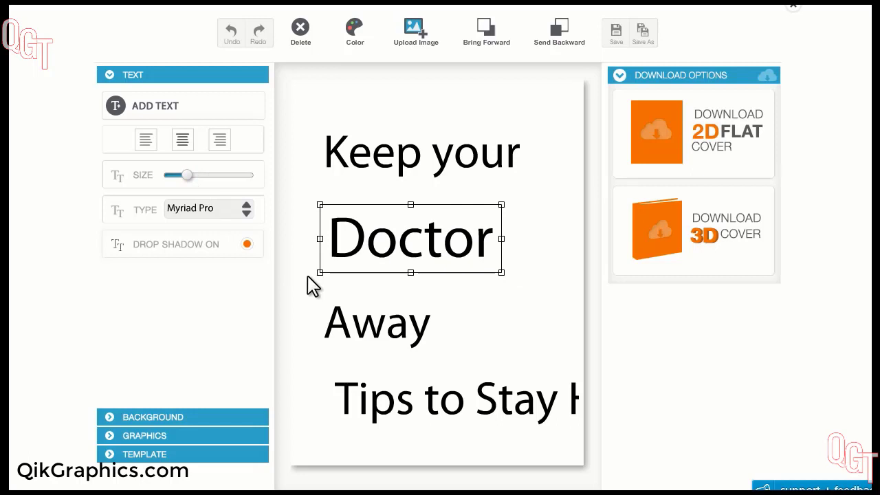
# Change the color of the "Doctor" text to dark gray #242424
pyautogui.click(356, 29)
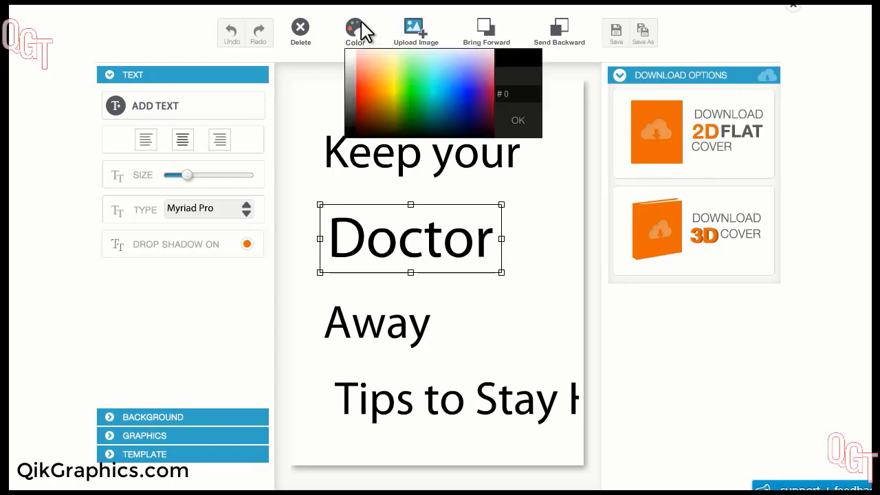
pyautogui.moveTo(366, 67); pyautogui.dragTo(351, 129)
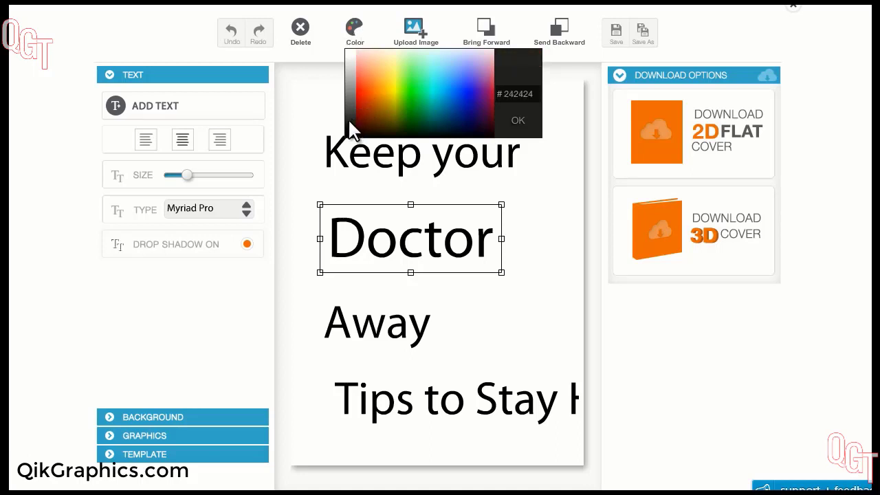
pyautogui.click(349, 121)
pyautogui.click(534, 266)
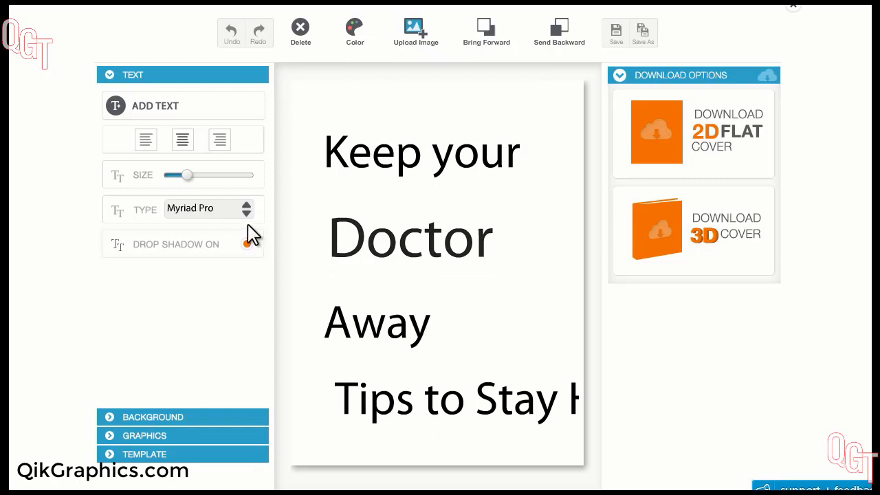
# Set the font of the "Doctor" and "Keep your" lines to ChunkFive
pyautogui.click(410, 253)
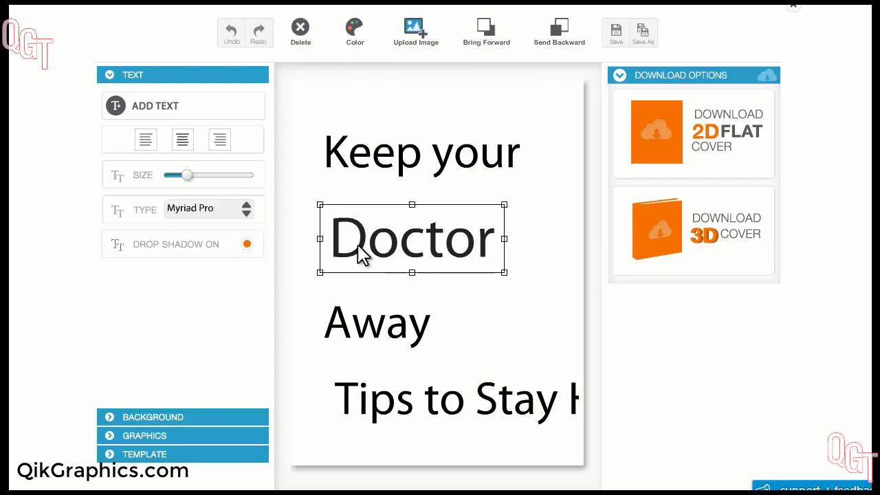
pyautogui.click(248, 215)
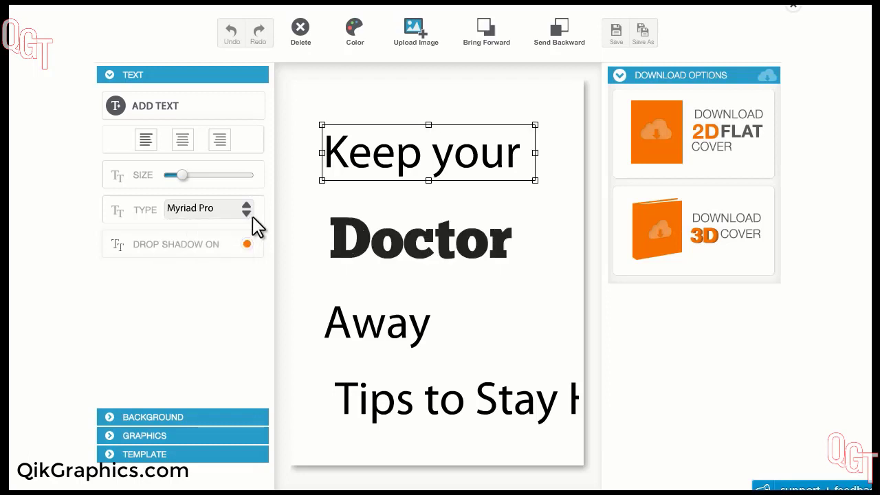
pyautogui.click(248, 215)
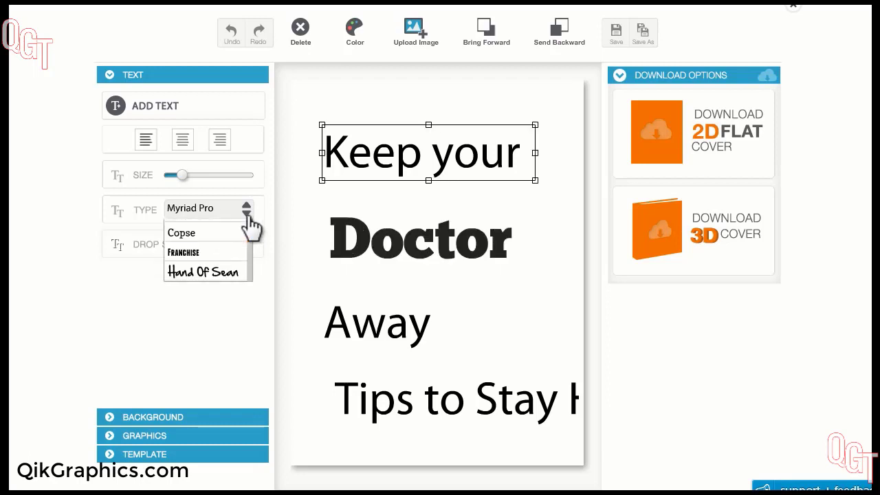
pyautogui.click(237, 250)
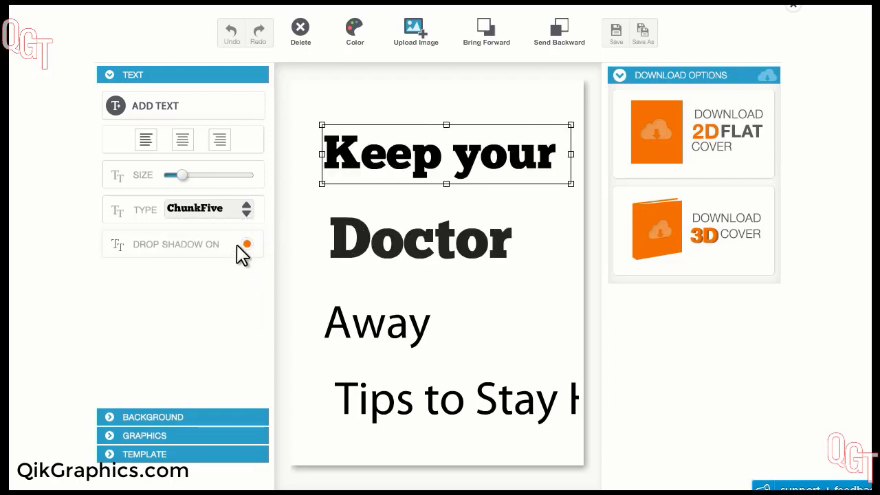
# Apply the ChunkFive font to the "Away" line and the "Tips to Stay" line
pyautogui.click(350, 317)
pyautogui.click(246, 213)
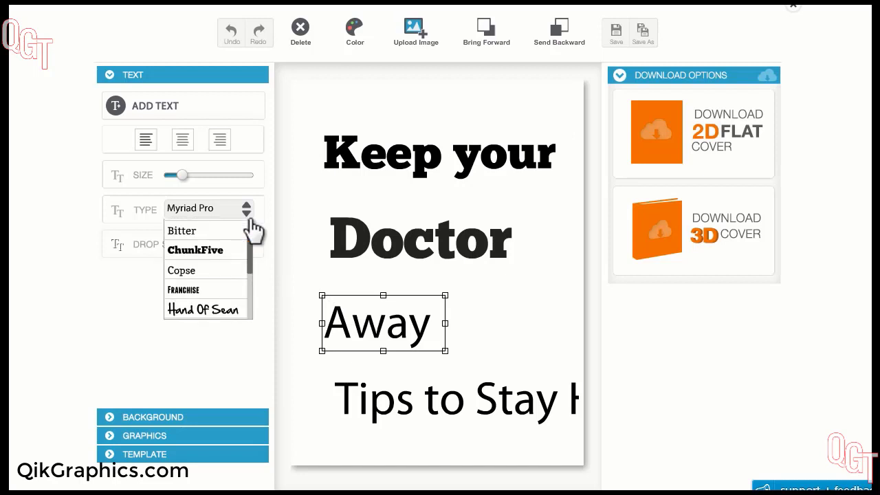
pyautogui.click(233, 253)
pyautogui.click(412, 419)
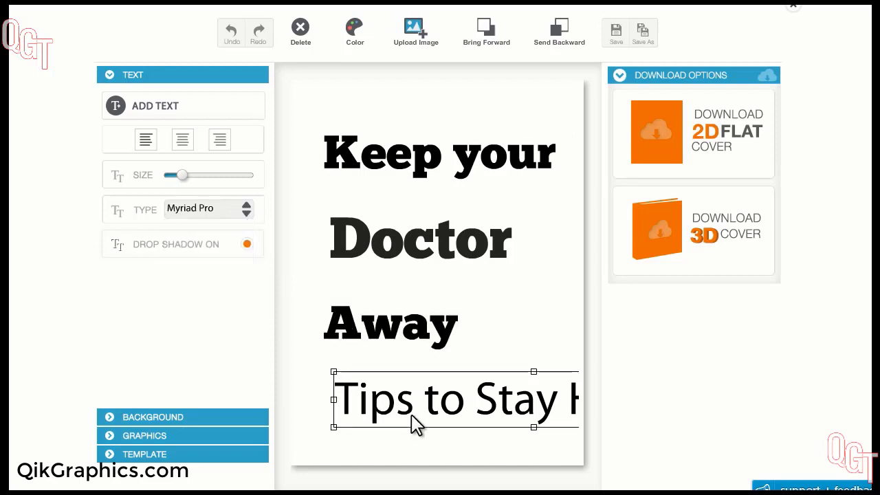
pyautogui.click(249, 214)
pyautogui.click(234, 251)
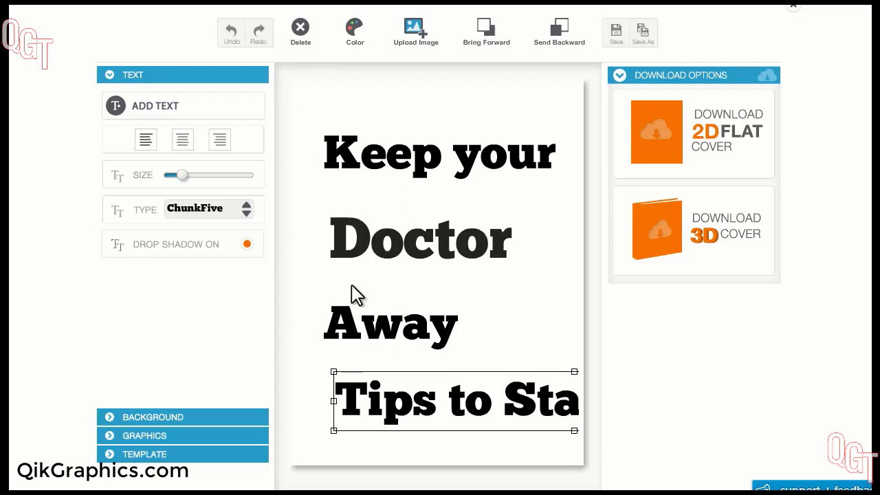
# Try toggling the drop shadow on the "Tips to Stay" line
pyautogui.click(248, 247)
pyautogui.click(247, 247)
pyautogui.click(446, 213)
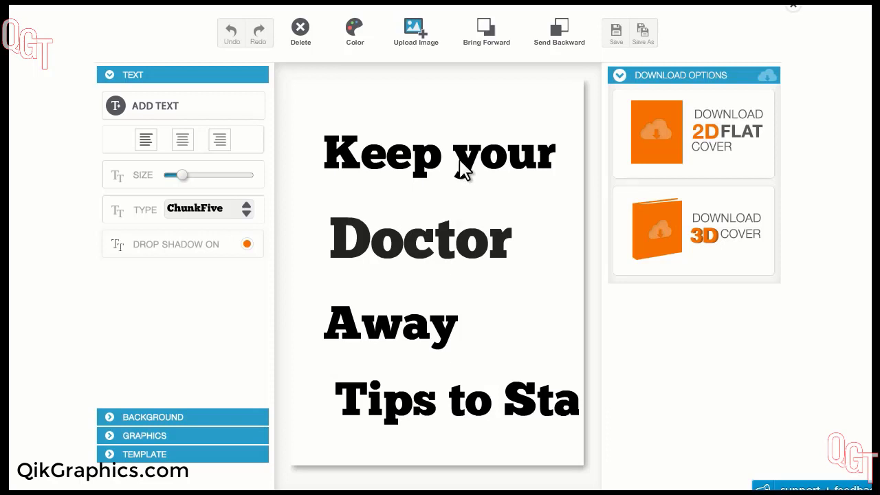
# Shrink the "Keep your" text and move it up, centered near the top of the cover
pyautogui.click(460, 173)
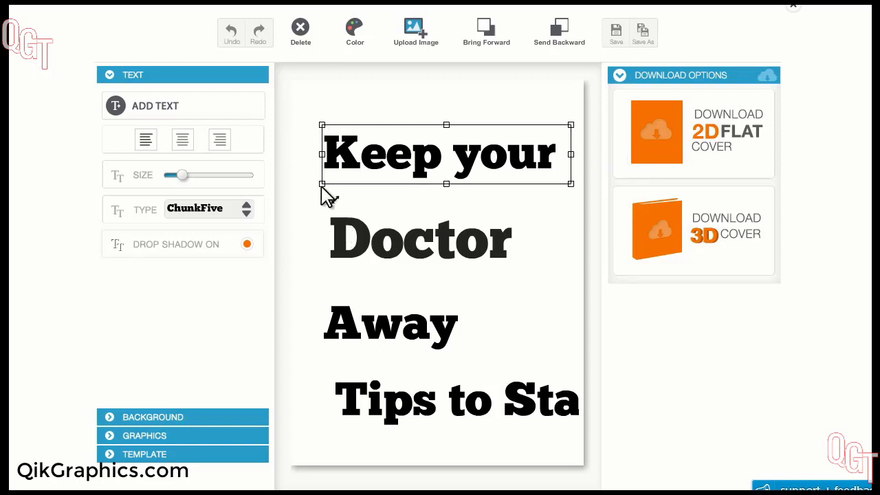
pyautogui.moveTo(322, 186); pyautogui.dragTo(367, 178)
pyautogui.moveTo(489, 173); pyautogui.dragTo(490, 149)
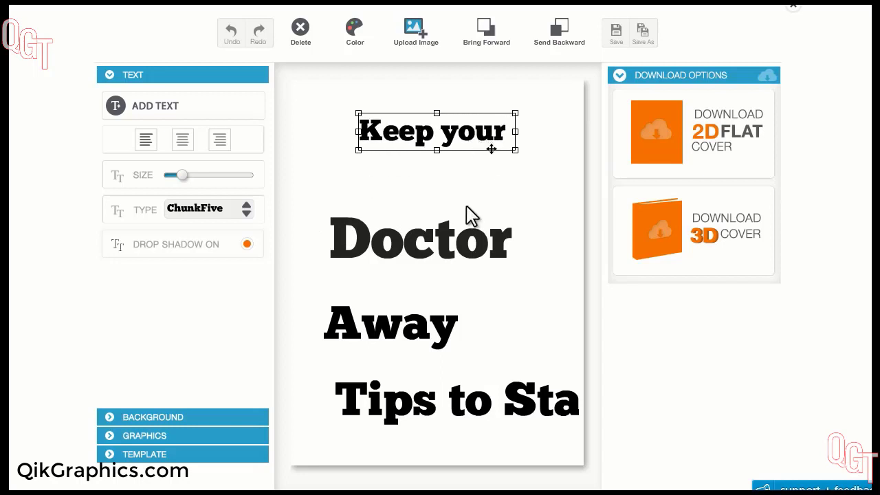
# Shrink the "Doctor" text to about the width of "Keep your" and place it directly beneath that line
pyautogui.click(462, 237)
pyautogui.moveTo(424, 246); pyautogui.dragTo(443, 188)
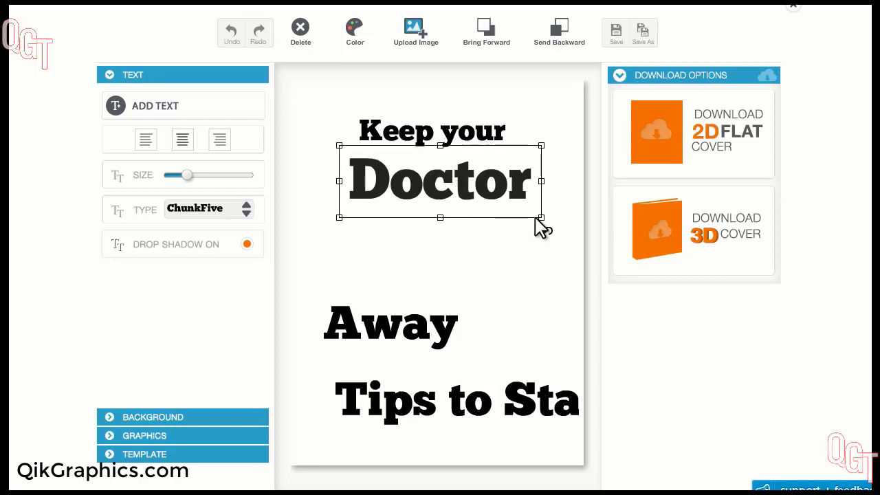
pyautogui.moveTo(534, 218); pyautogui.dragTo(561, 209)
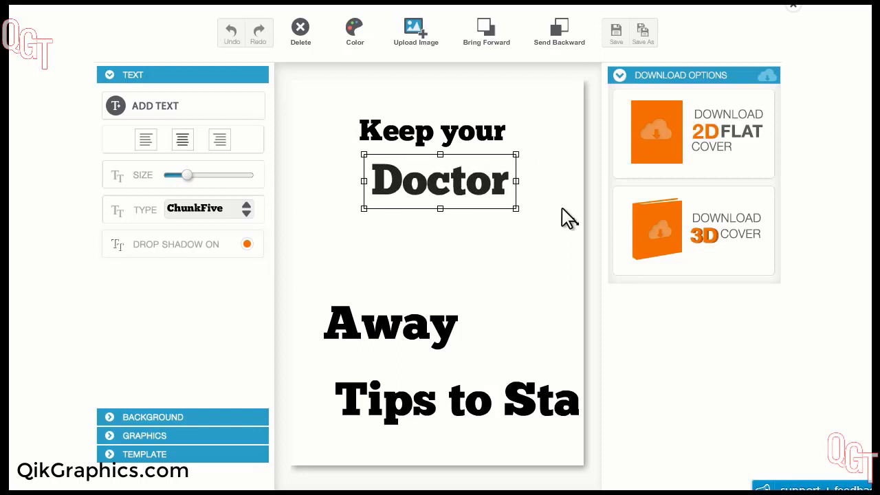
pyautogui.moveTo(507, 207); pyautogui.dragTo(488, 193)
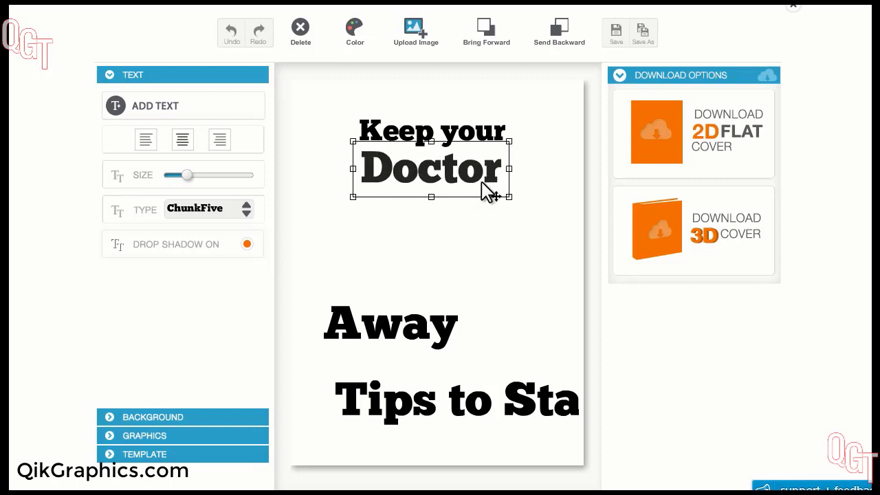
# Move the "Away" line directly beneath "Doctor" and enlarge it to about the width of "Keep your"
pyautogui.click(378, 335)
pyautogui.moveTo(377, 335); pyautogui.dragTo(419, 226)
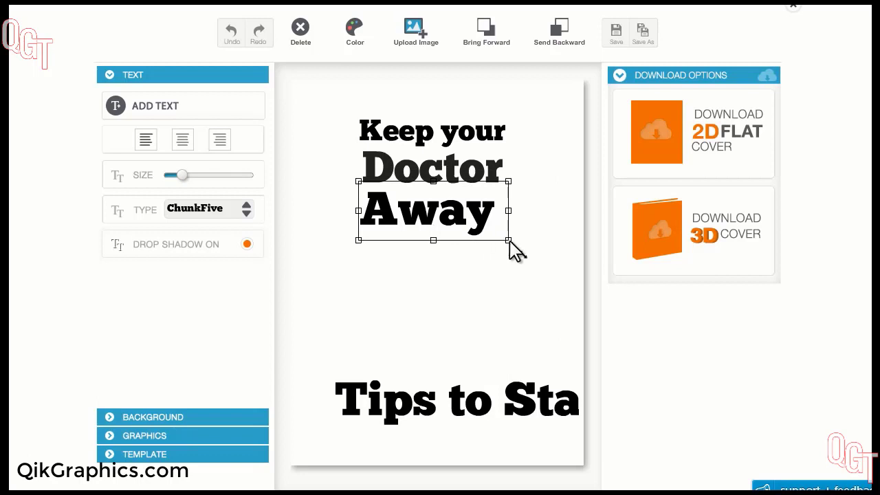
pyautogui.moveTo(509, 241); pyautogui.dragTo(522, 249)
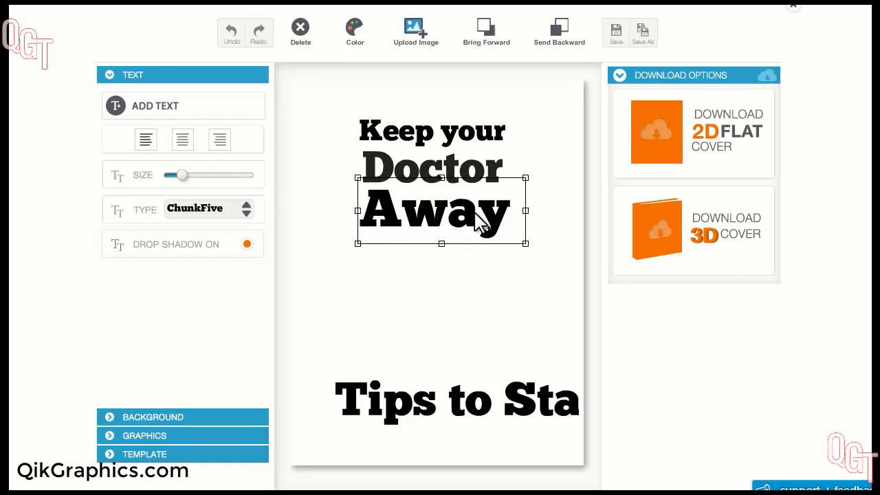
# Change the font of the "Tips to Stay Healthy" line to Bitter
pyautogui.click(501, 411)
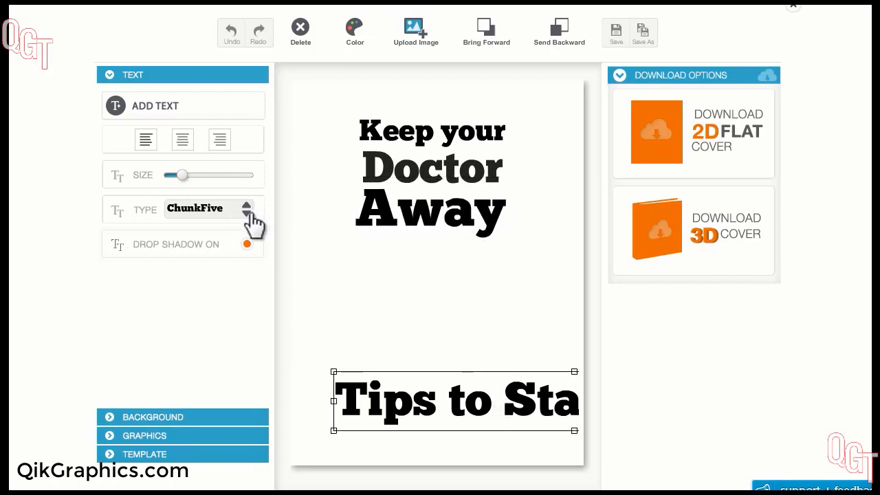
pyautogui.click(251, 221)
pyautogui.click(238, 229)
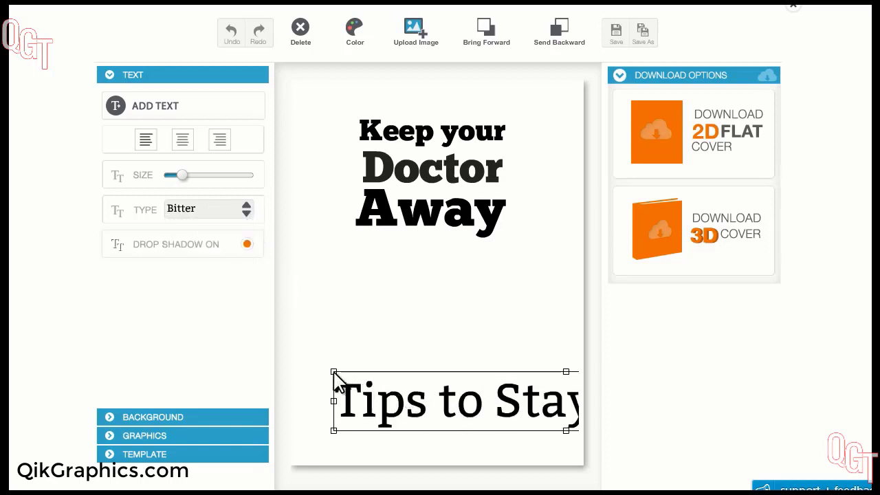
# Shrink the "Tips to Stay Healthy" line to about the title's width and center it just beneath "Away"
pyautogui.moveTo(334, 431); pyautogui.dragTo(396, 417)
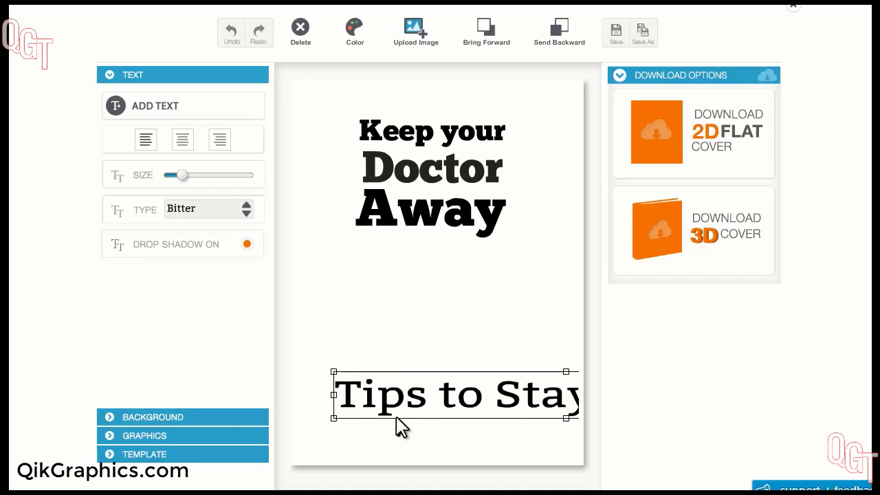
pyautogui.click(231, 33)
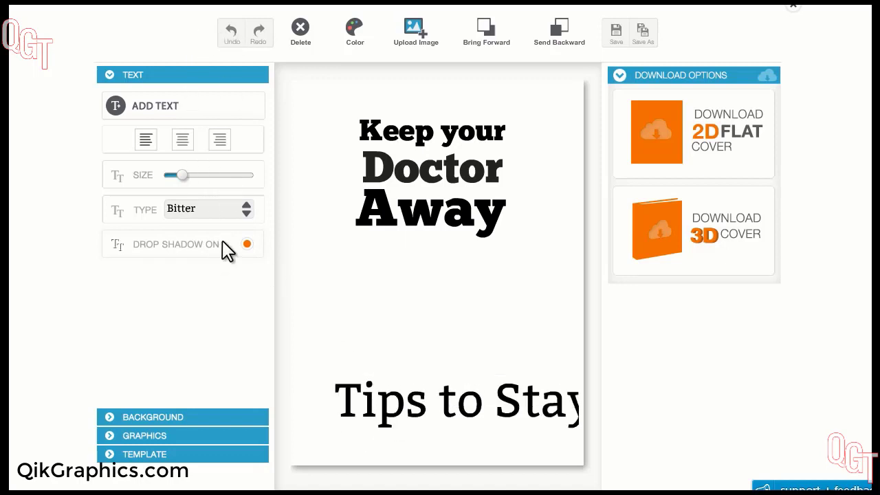
pyautogui.click(349, 396)
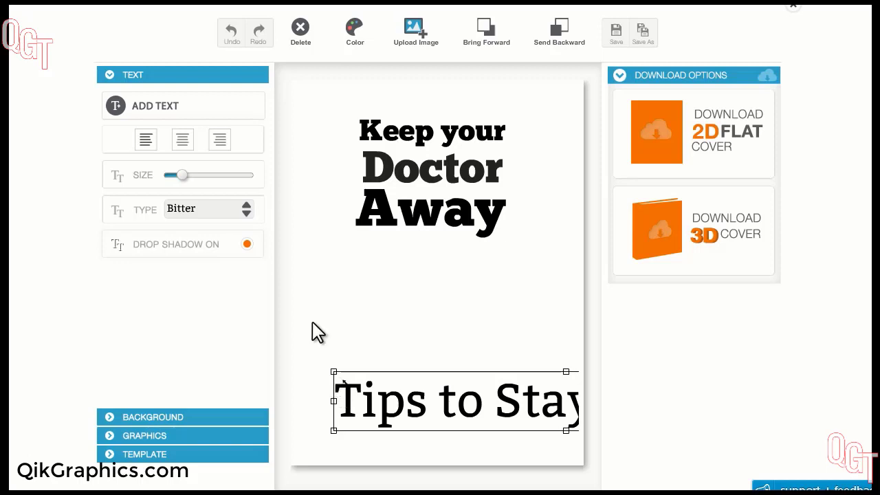
pyautogui.moveTo(181, 176); pyautogui.dragTo(178, 176)
pyautogui.moveTo(171, 177); pyautogui.dragTo(170, 177)
pyautogui.moveTo(440, 393)
pyautogui.mouseDown()
pyautogui.moveTo(445, 281)
pyautogui.moveTo(458, 269)
pyautogui.mouseUp()
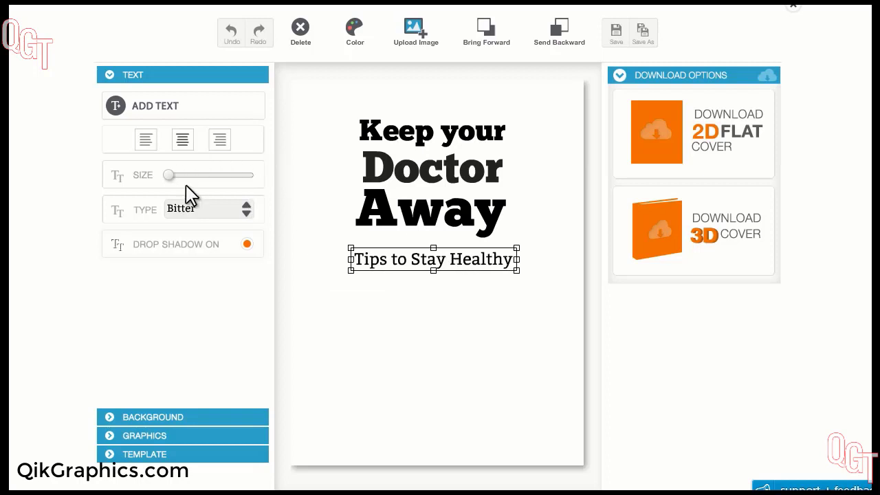
pyautogui.moveTo(171, 178); pyautogui.dragTo(170, 177)
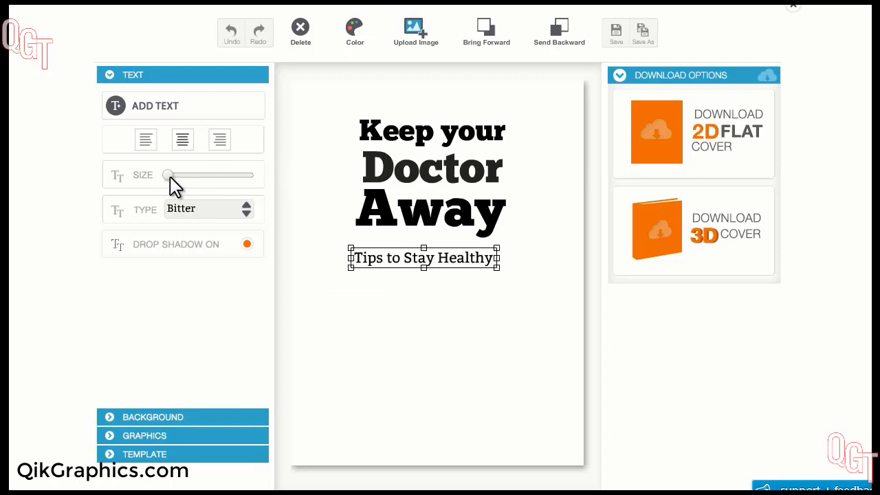
pyautogui.moveTo(453, 269); pyautogui.dragTo(465, 265)
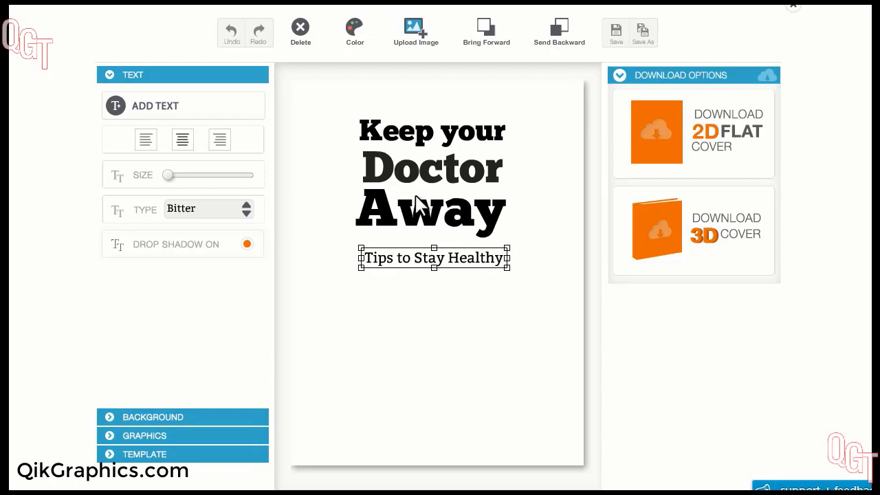
# Color the "Doctor" text red
pyautogui.click(456, 227)
pyautogui.click(448, 167)
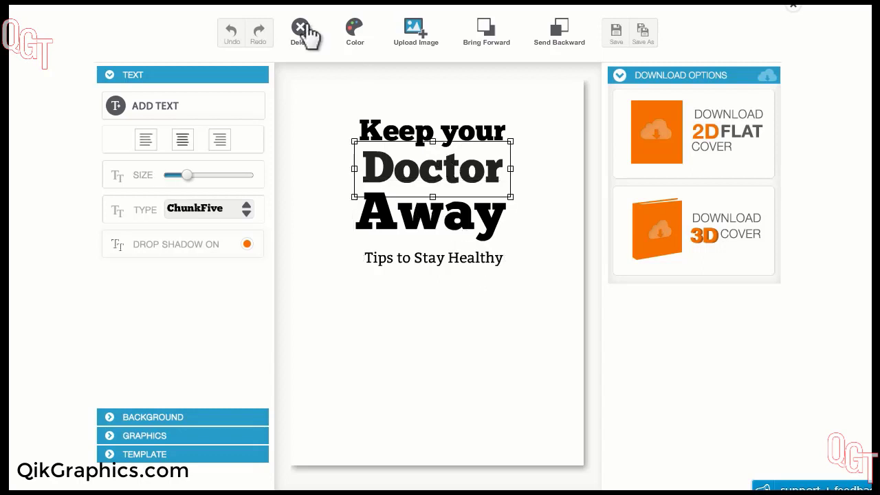
pyautogui.click(355, 34)
pyautogui.moveTo(371, 67); pyautogui.dragTo(361, 96)
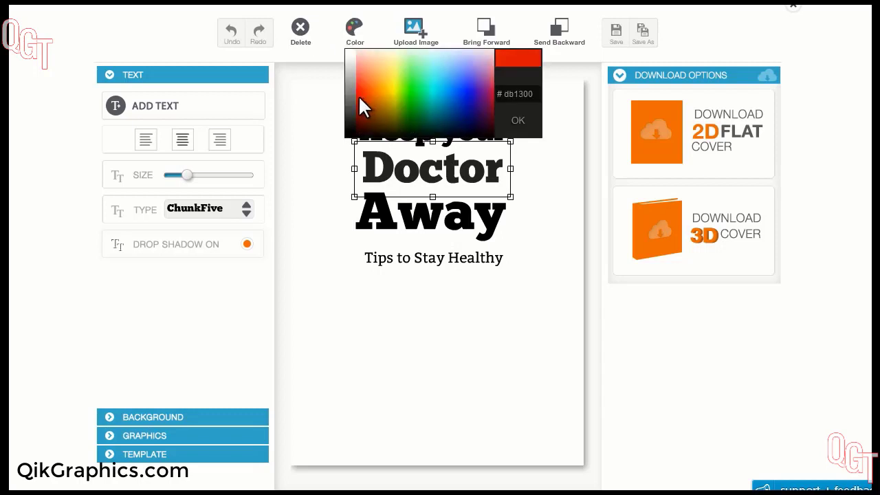
pyautogui.click(358, 102)
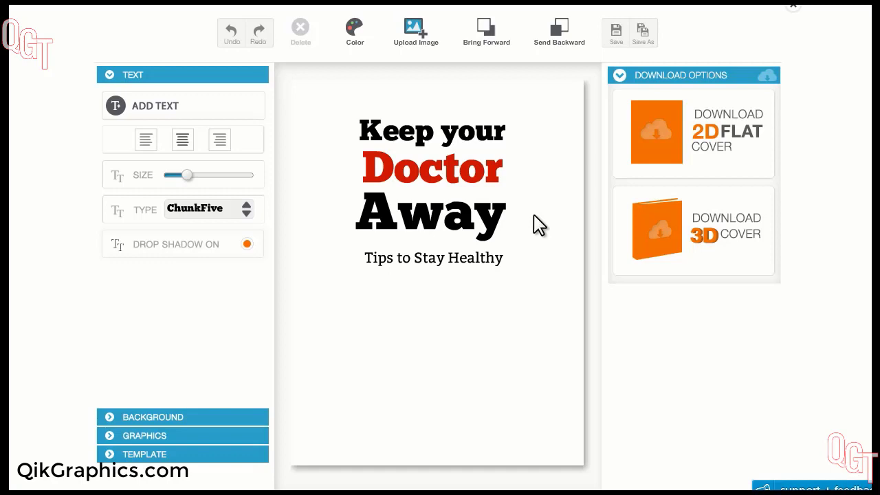
# Apply the background with green, blue and orange waves sweeping over a blue lower area
pyautogui.click(153, 416)
pyautogui.moveTo(263, 282); pyautogui.dragTo(275, 134)
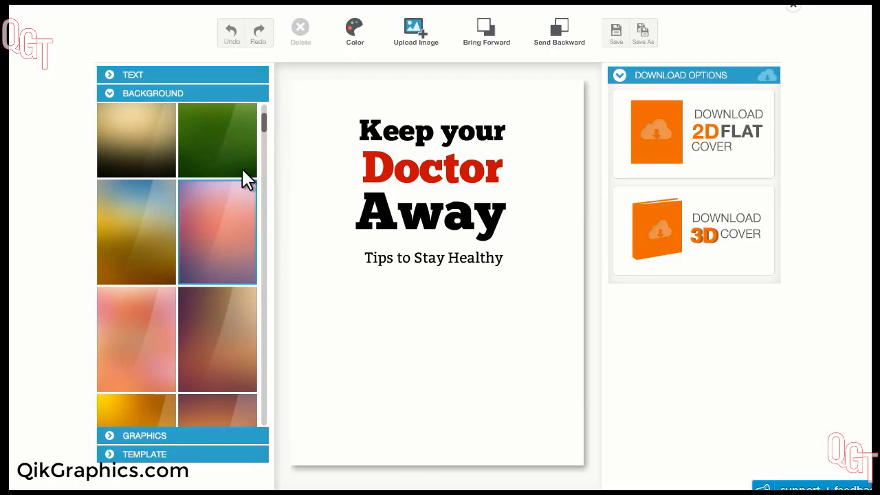
pyautogui.moveTo(265, 134); pyautogui.dragTo(306, 255)
pyautogui.click(133, 305)
pyautogui.click(227, 229)
pyautogui.click(246, 309)
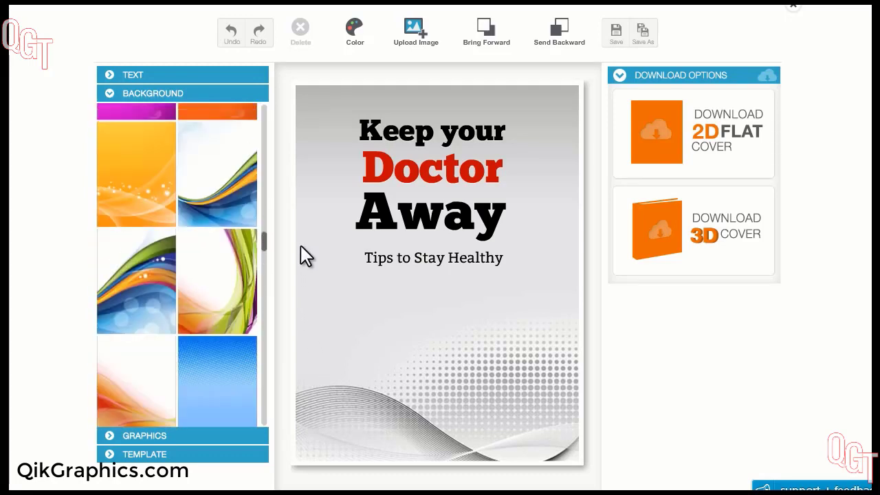
pyautogui.click(244, 167)
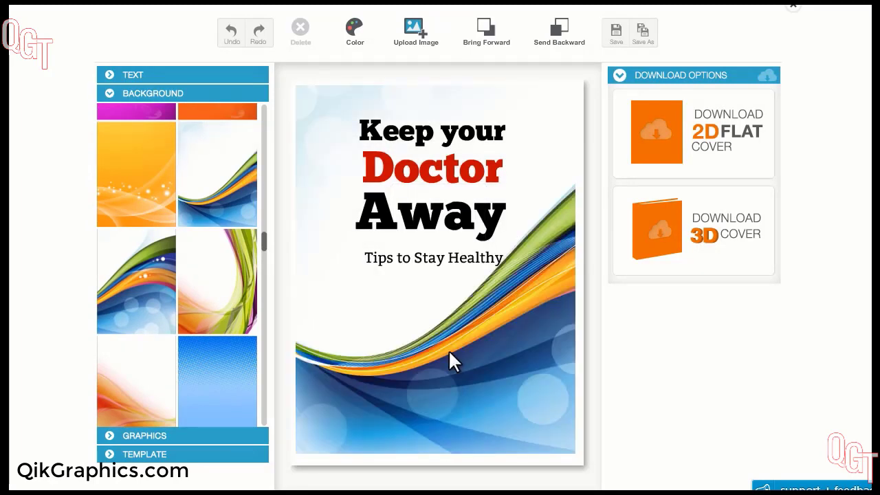
# Browse the cover graphics categories, including ribbons, labels, lights, shapes and tags, for a suitable decoration
pyautogui.click(231, 435)
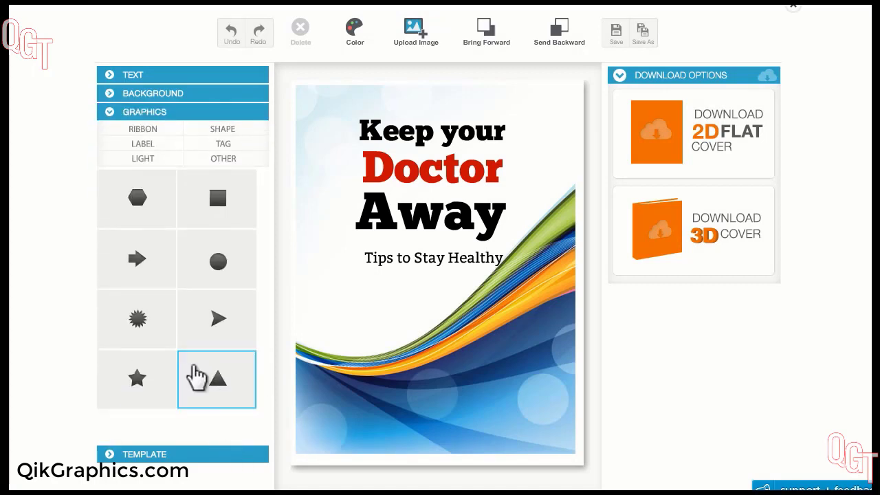
pyautogui.click(150, 140)
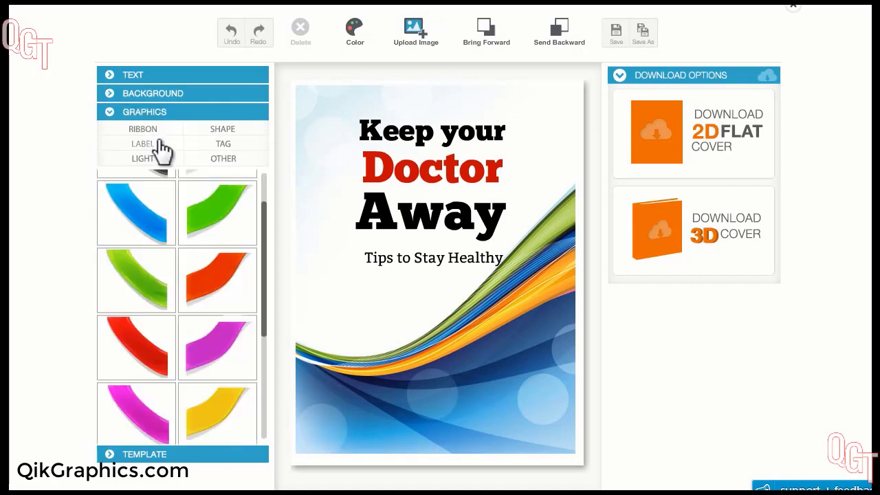
pyautogui.click(160, 142)
pyautogui.click(149, 158)
pyautogui.click(235, 131)
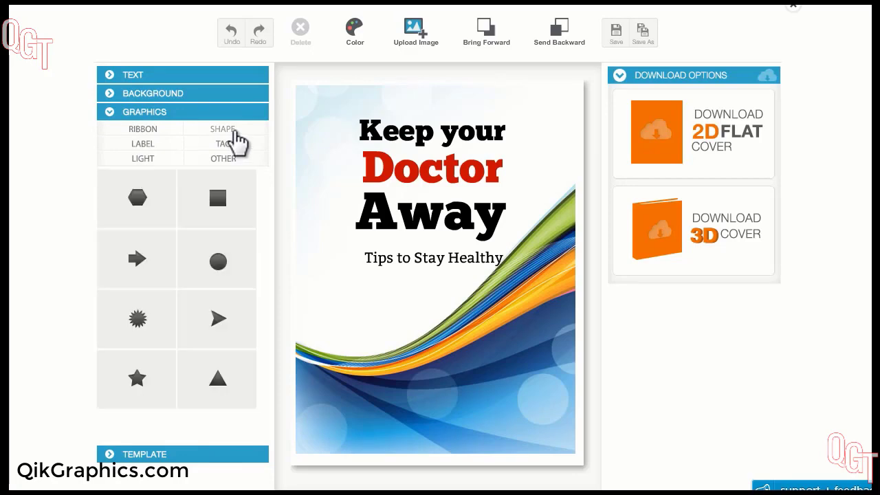
pyautogui.click(233, 143)
pyautogui.scroll(-5, 265, 198)
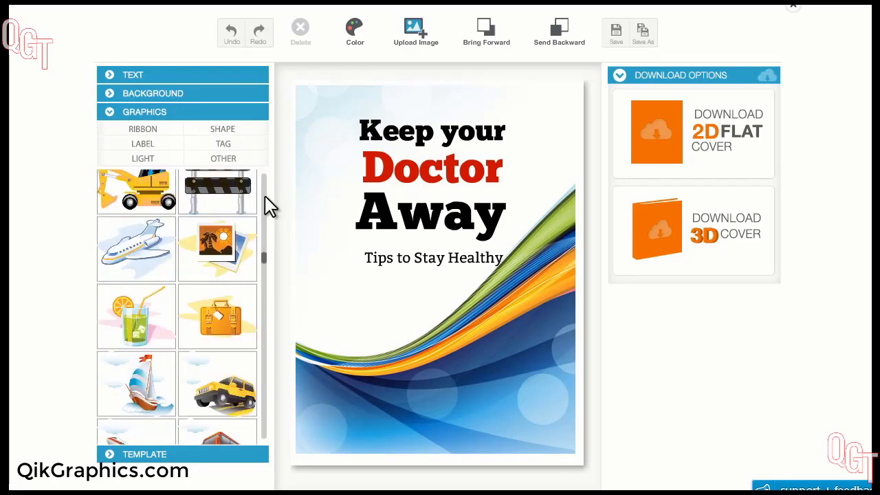
pyautogui.moveTo(265, 258); pyautogui.dragTo(263, 186)
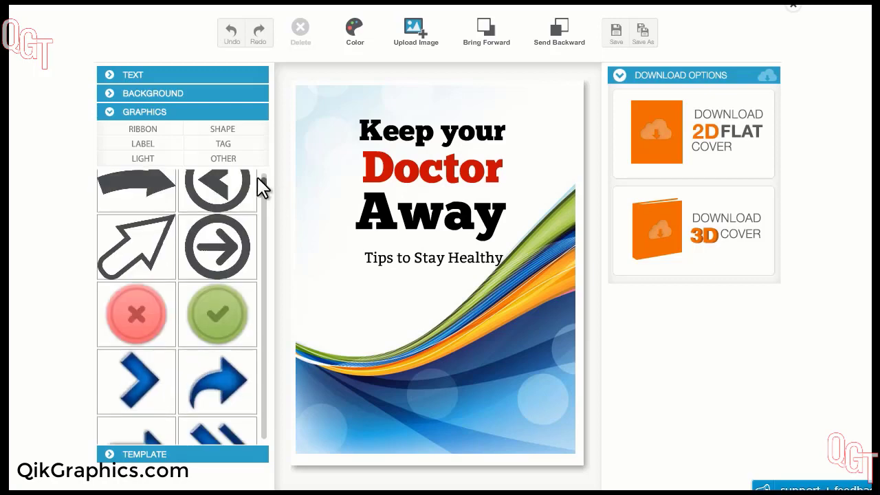
# Add the red curved ribbon to the cover's upper-right corner and enlarge it so it runs off the edges
pyautogui.click(163, 131)
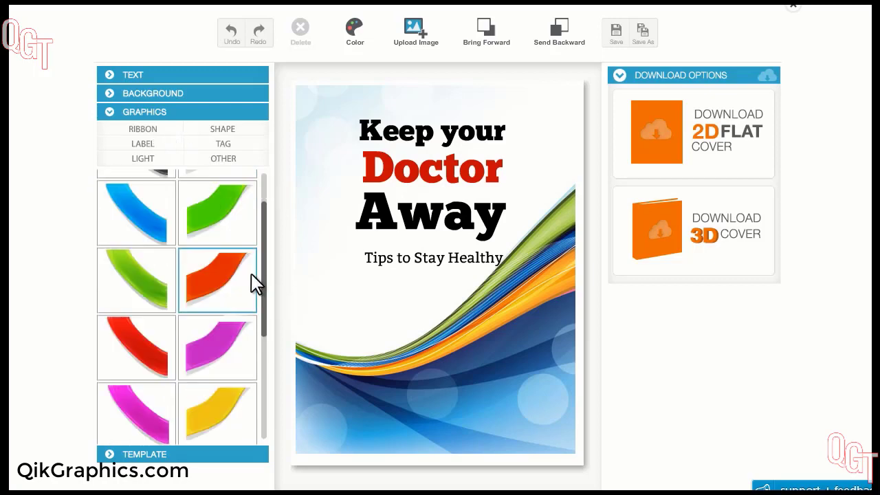
pyautogui.moveTo(266, 284); pyautogui.dragTo(266, 275)
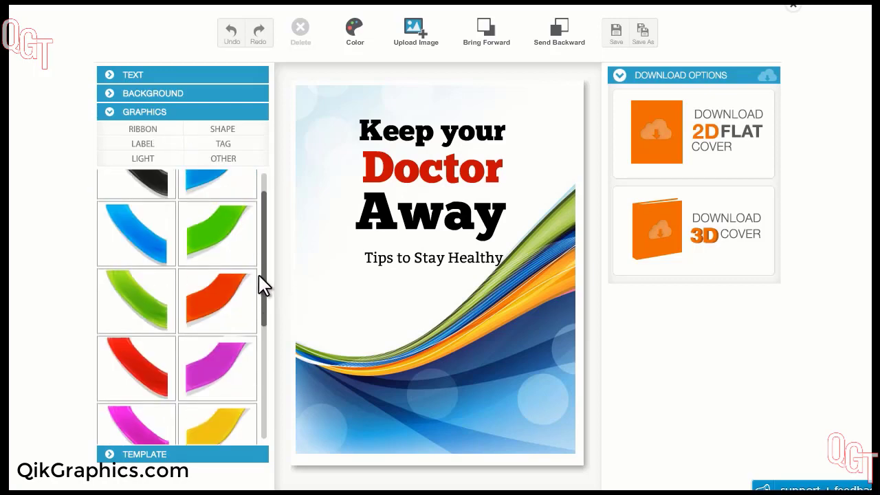
pyautogui.click(147, 382)
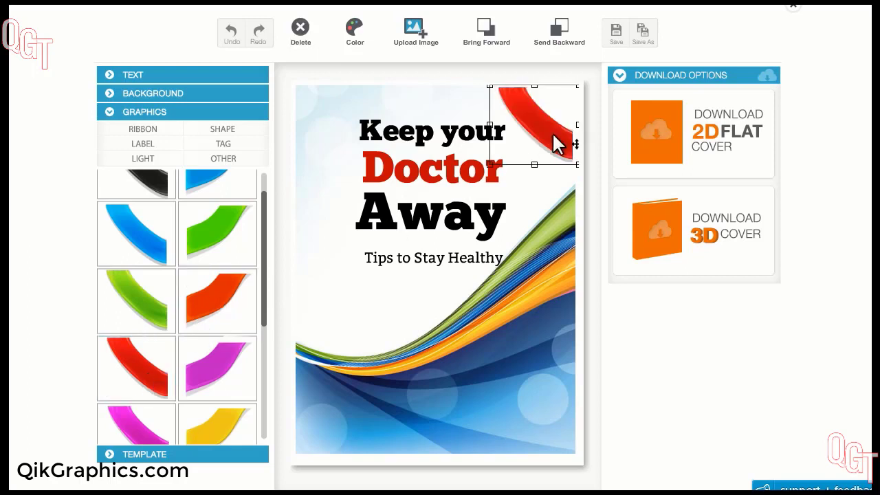
pyautogui.moveTo(535, 132); pyautogui.dragTo(546, 132)
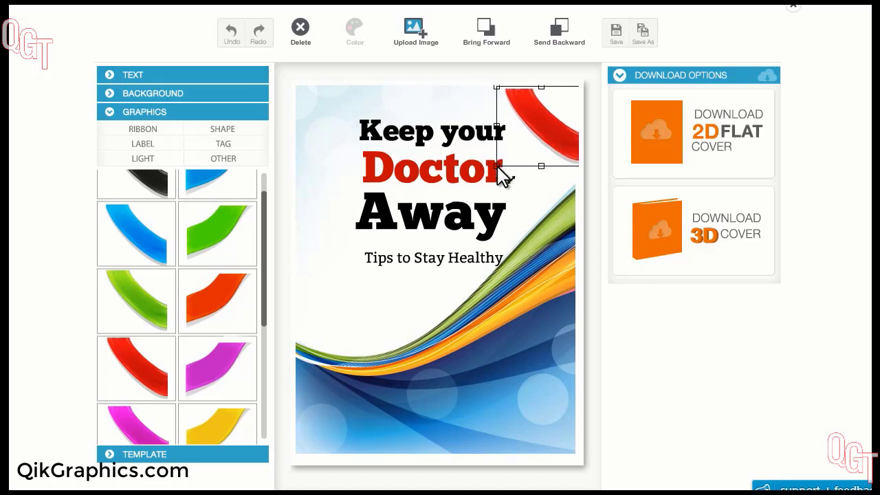
pyautogui.moveTo(497, 167); pyautogui.dragTo(480, 175)
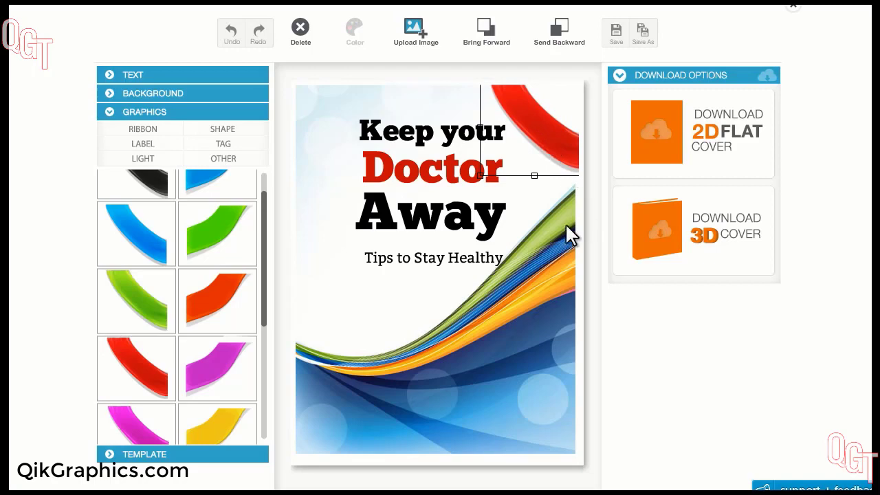
# Try deleting the red corner ribbon, using undo and redo to restore, remove and restore it again
pyautogui.click(517, 220)
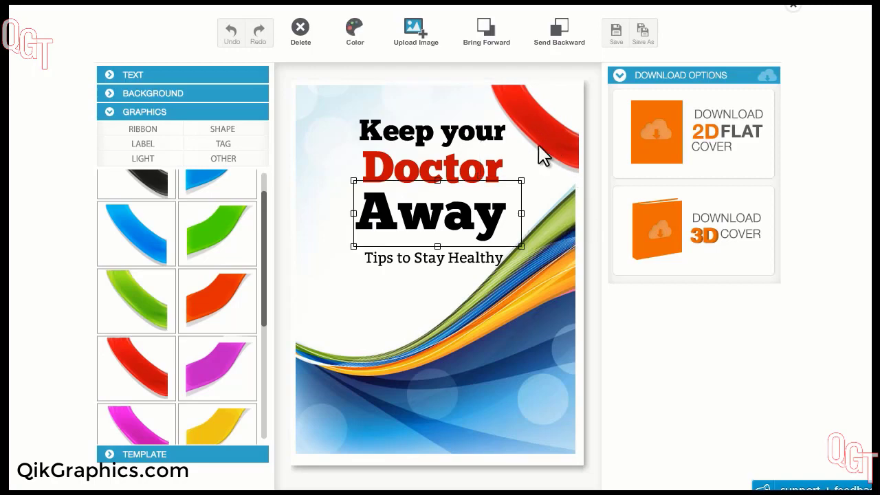
pyautogui.click(551, 147)
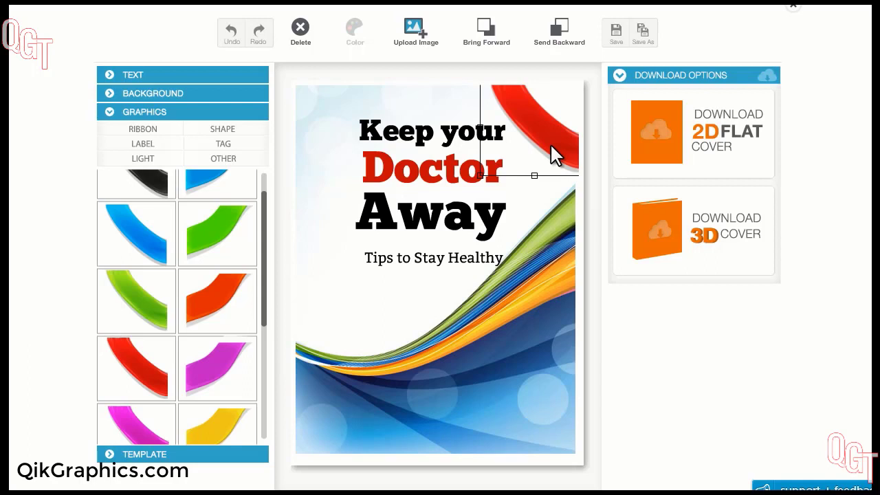
pyautogui.press('Delete')
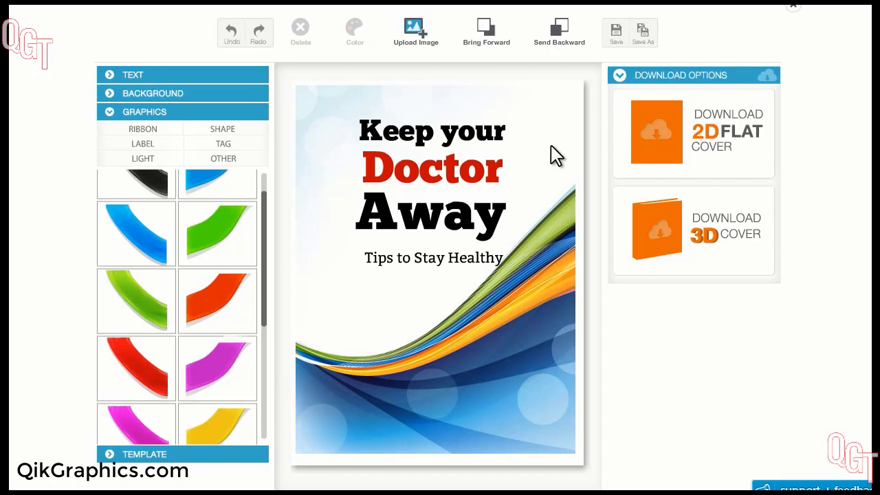
pyautogui.click(228, 37)
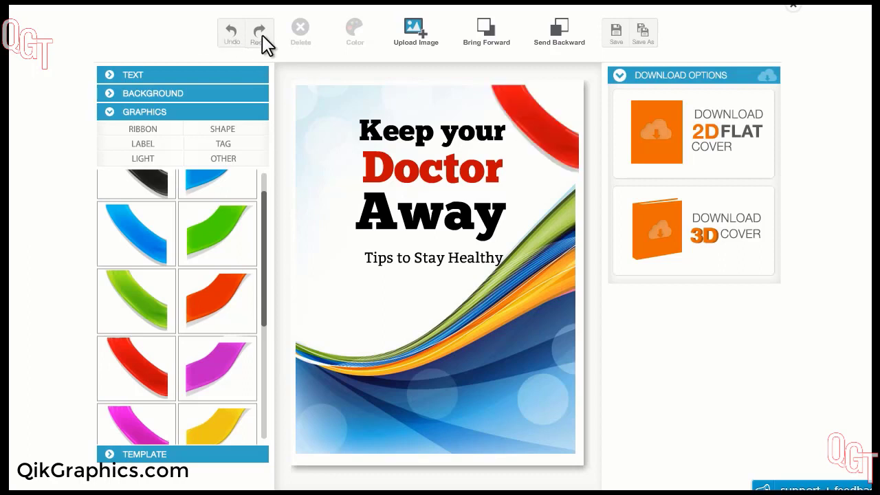
pyautogui.click(260, 36)
pyautogui.click(238, 34)
# Add a square shape to the cover's upper-left corner
pyautogui.click(159, 145)
pyautogui.click(147, 159)
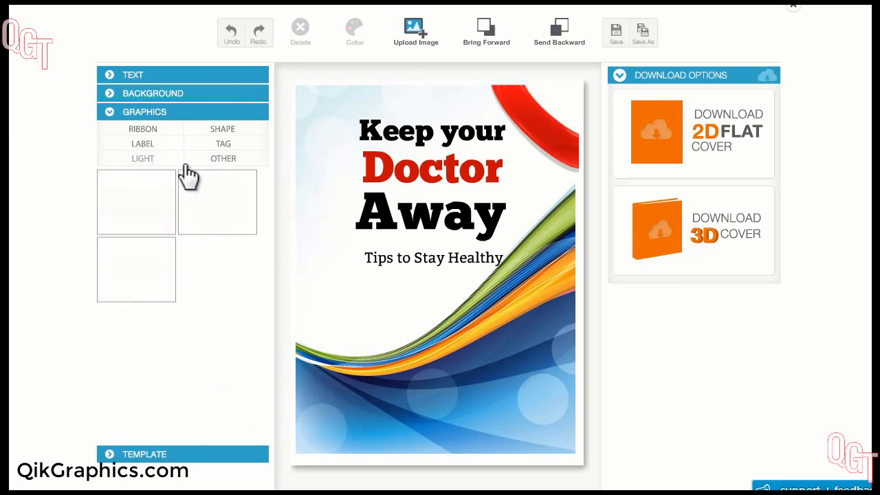
pyautogui.click(223, 162)
pyautogui.click(227, 132)
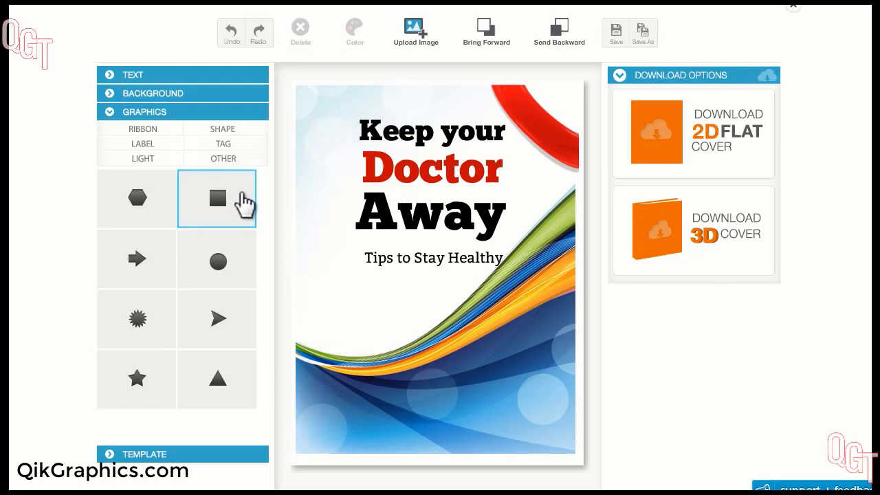
pyautogui.click(246, 202)
pyautogui.click(321, 109)
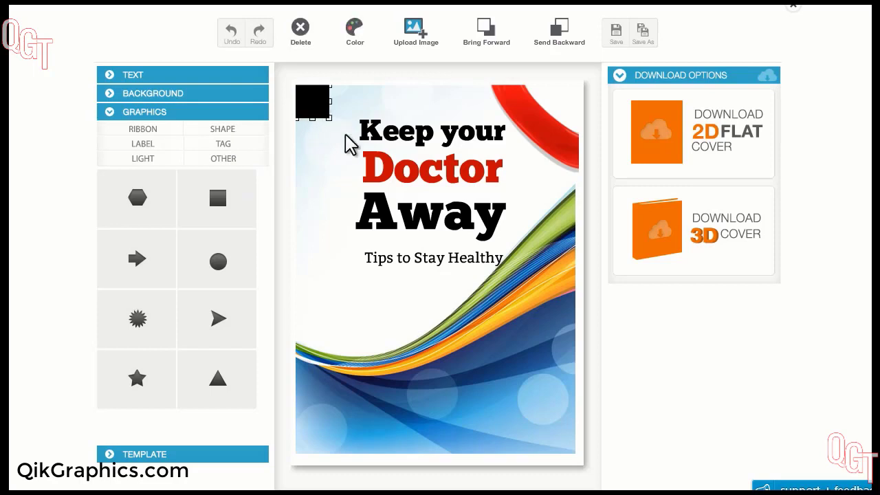
# Try green and then dark blue as the fill colour of the square in the cover's upper-left corner
pyautogui.click(356, 34)
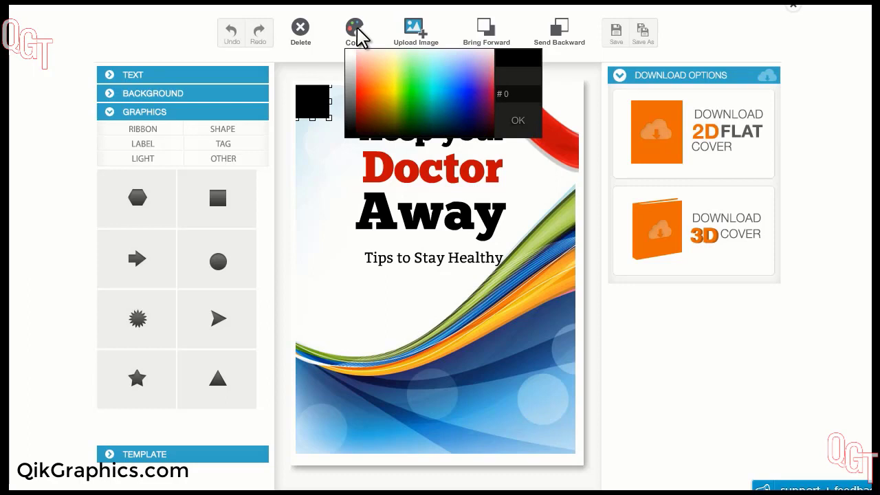
pyautogui.moveTo(375, 67)
pyautogui.mouseDown()
pyautogui.moveTo(393, 57)
pyautogui.moveTo(371, 62)
pyautogui.mouseUp()
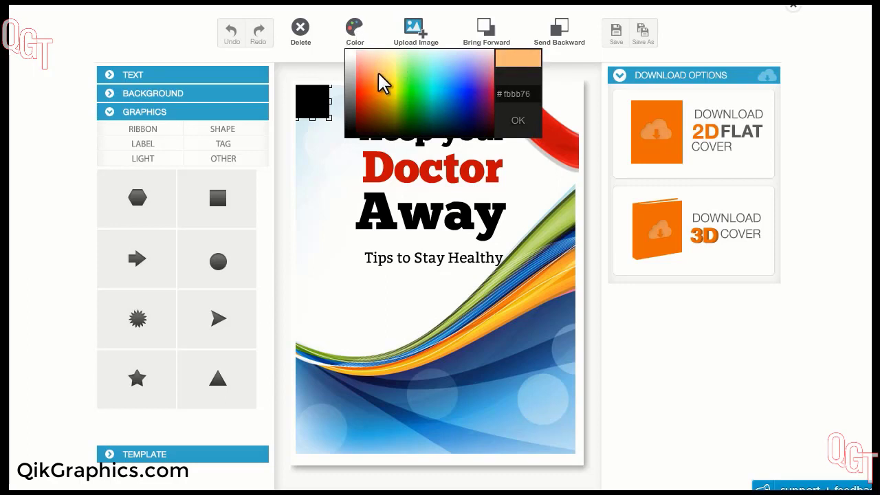
pyautogui.click(424, 104)
pyautogui.click(354, 26)
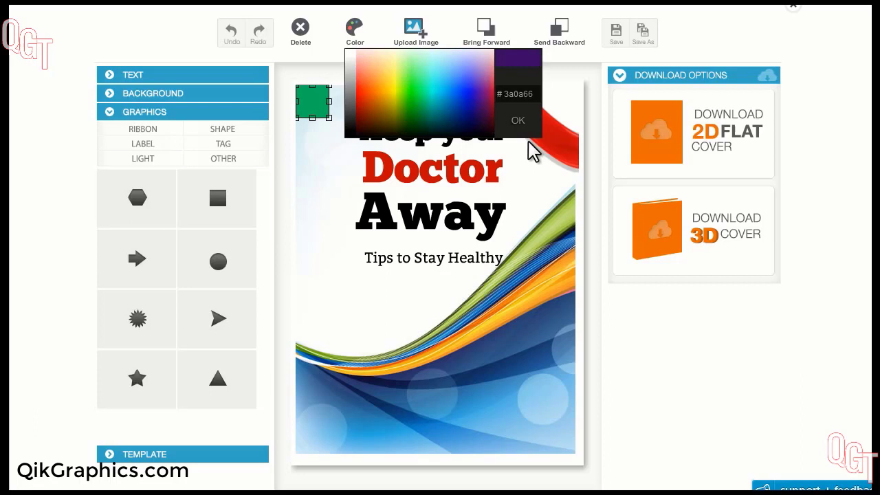
pyautogui.click(470, 118)
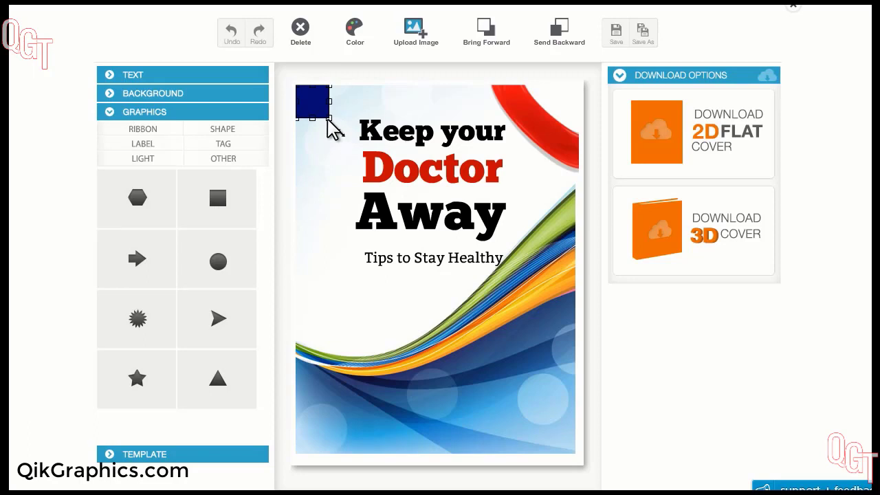
# Enlarge the square until it covers the whole cover and set its fill colour to white
pyautogui.moveTo(329, 117); pyautogui.dragTo(604, 417)
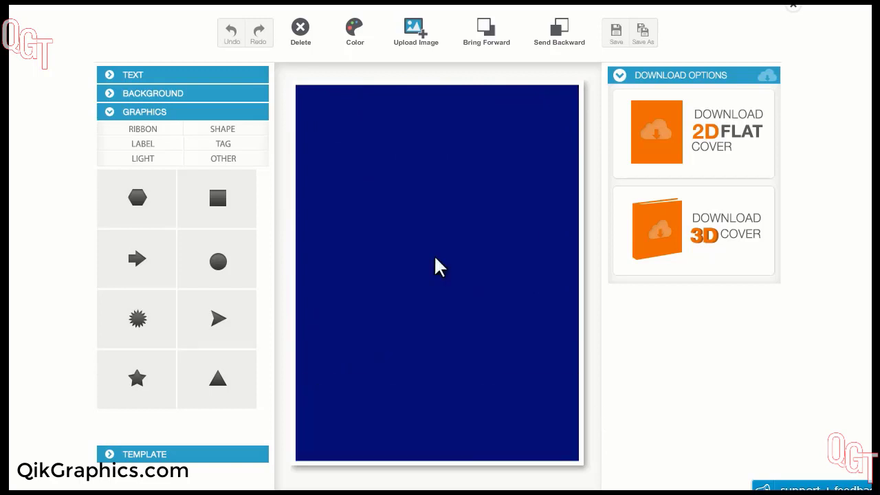
pyautogui.click(355, 31)
pyautogui.click(357, 62)
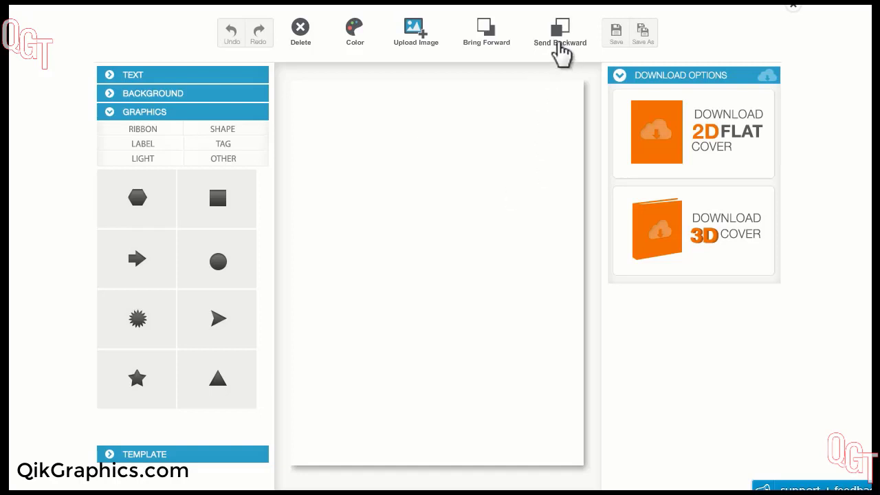
# Send the white square behind the ribbon, title and subtitle, keeping it in front of the wave background
pyautogui.click(560, 43)
pyautogui.click(560, 43)
pyautogui.click(560, 43)
pyautogui.click(560, 43)
pyautogui.click(560, 43)
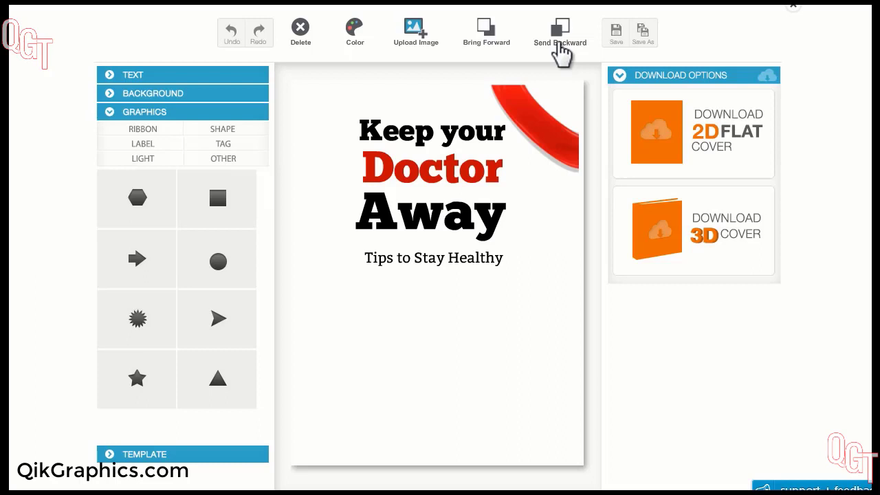
pyautogui.click(505, 44)
pyautogui.click(562, 45)
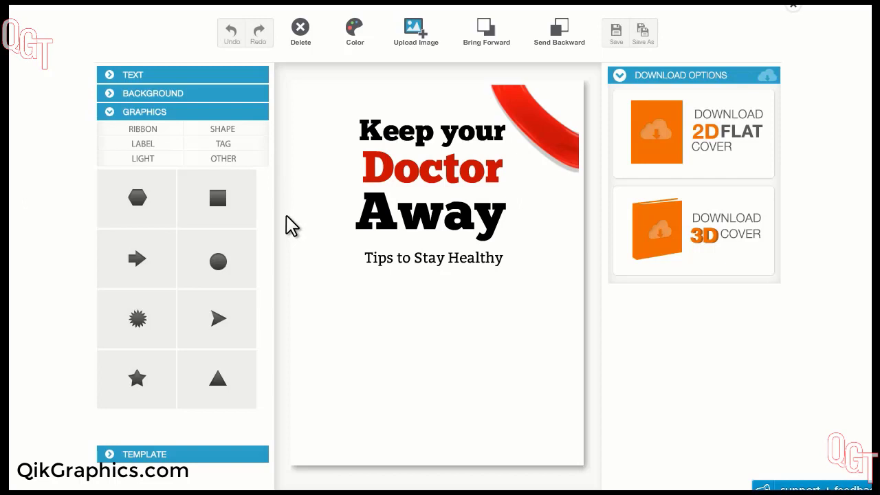
# Upload the apple JPEG from the Desktop, scale it down and place it in the lower middle of the cover
pyautogui.click(423, 36)
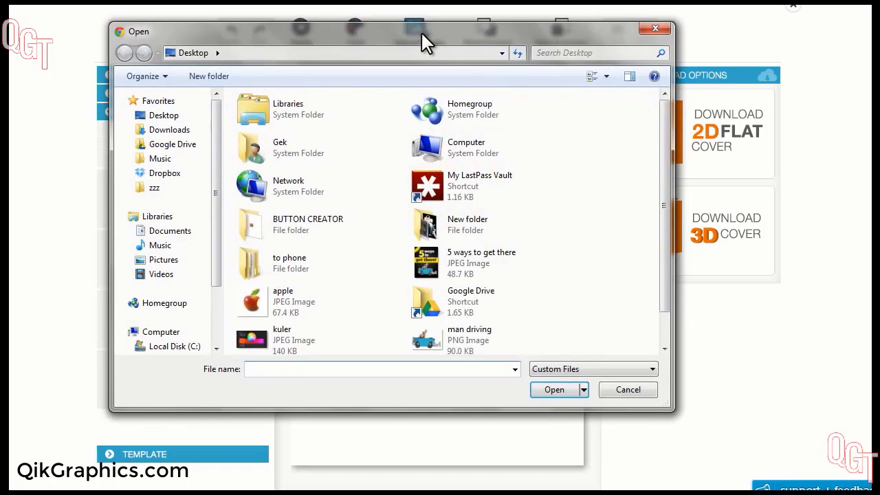
pyautogui.click(309, 309)
pyautogui.click(551, 391)
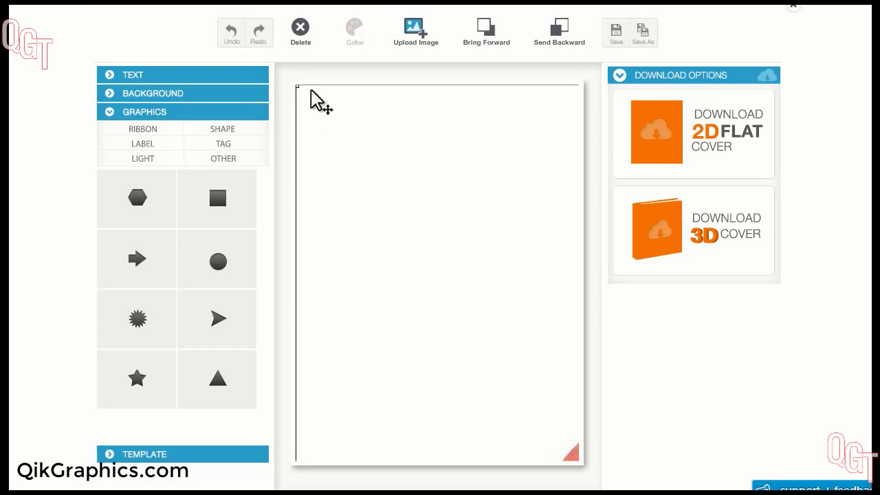
pyautogui.moveTo(297, 86); pyautogui.dragTo(454, 309)
pyautogui.moveTo(521, 398); pyautogui.dragTo(602, 422)
pyautogui.moveTo(452, 343)
pyautogui.mouseDown()
pyautogui.moveTo(453, 354)
pyautogui.moveTo(445, 344)
pyautogui.mouseUp()
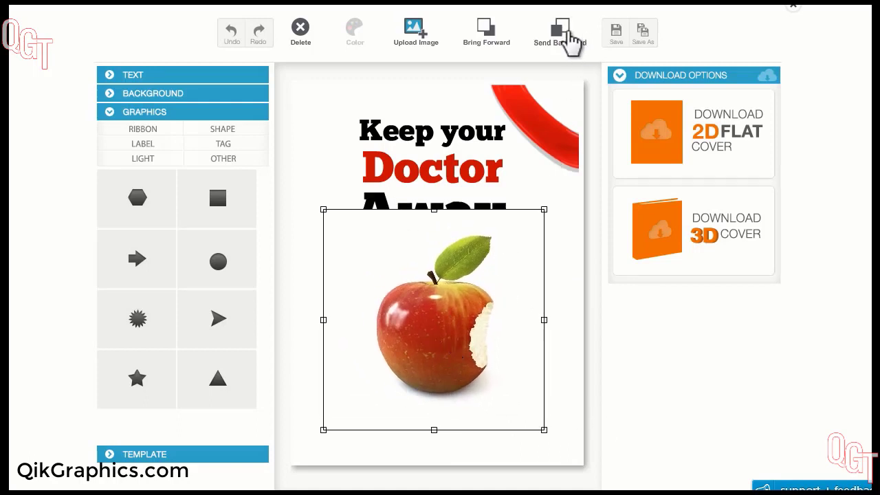
# Send the apple image behind the title and subtitle text and move it down so the apple sits below the subtitle
pyautogui.click(570, 43)
pyautogui.click(570, 42)
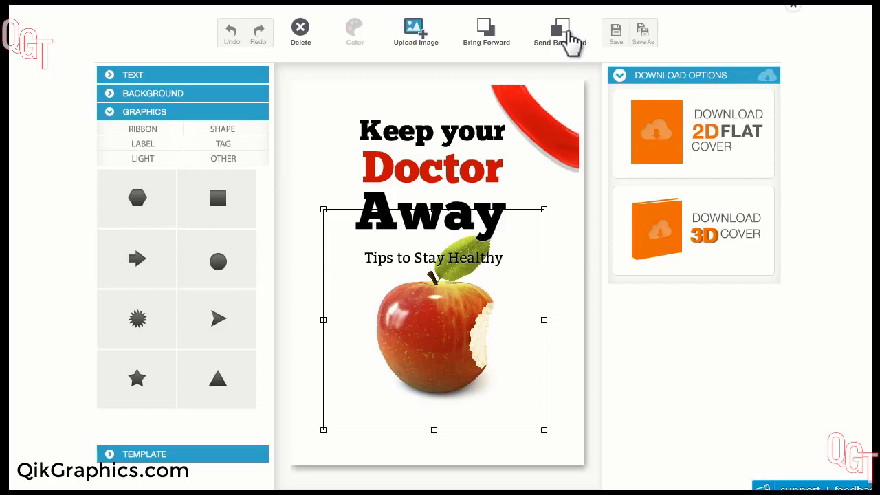
pyautogui.moveTo(455, 314); pyautogui.dragTo(452, 353)
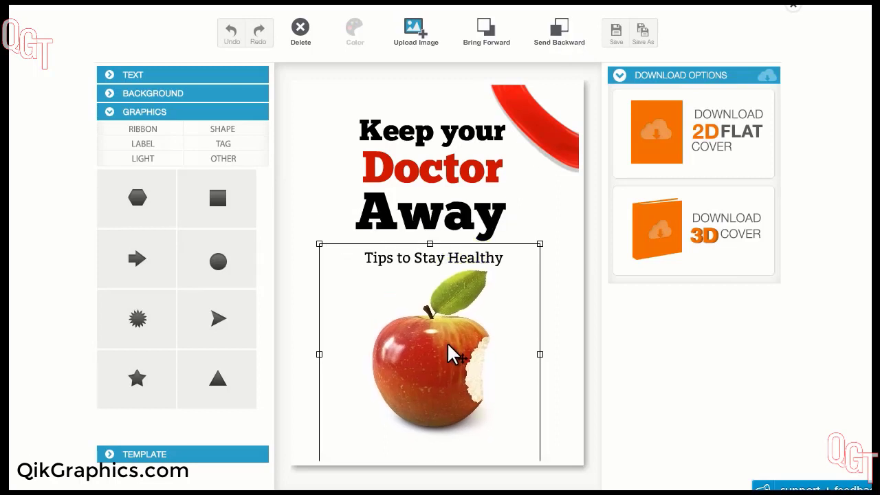
pyautogui.click(534, 205)
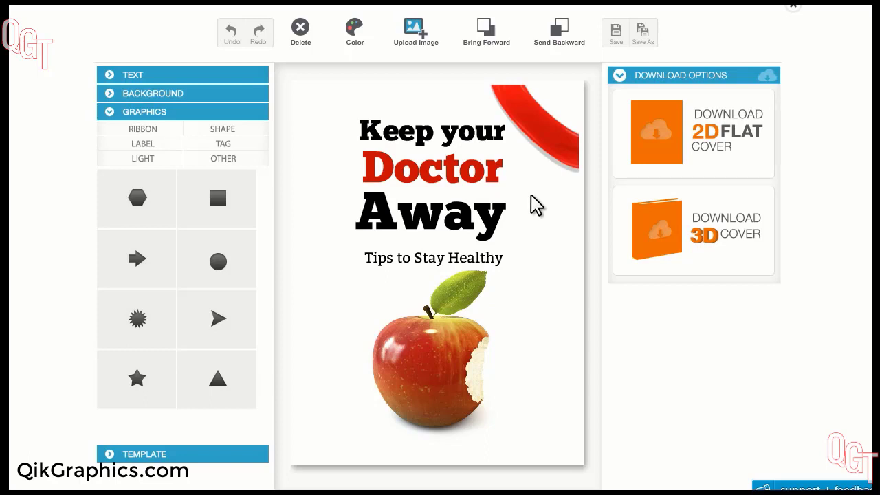
# Save the cover design under the file name "keep your doctor awa"
pyautogui.click(610, 42)
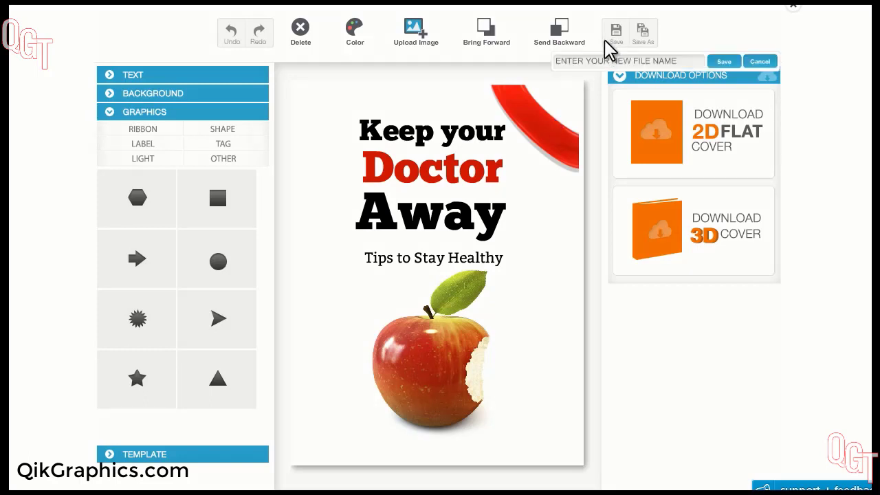
pyautogui.moveTo(683, 61); pyautogui.dragTo(497, 69)
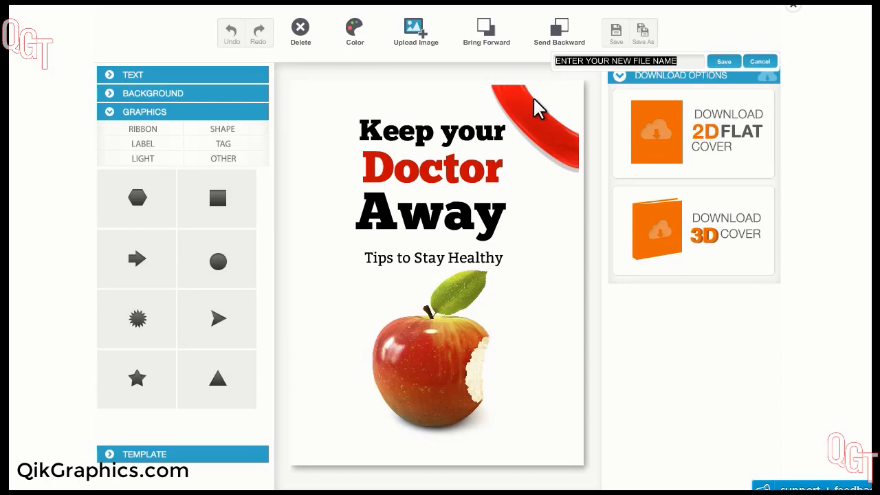
pyautogui.write('keep you')
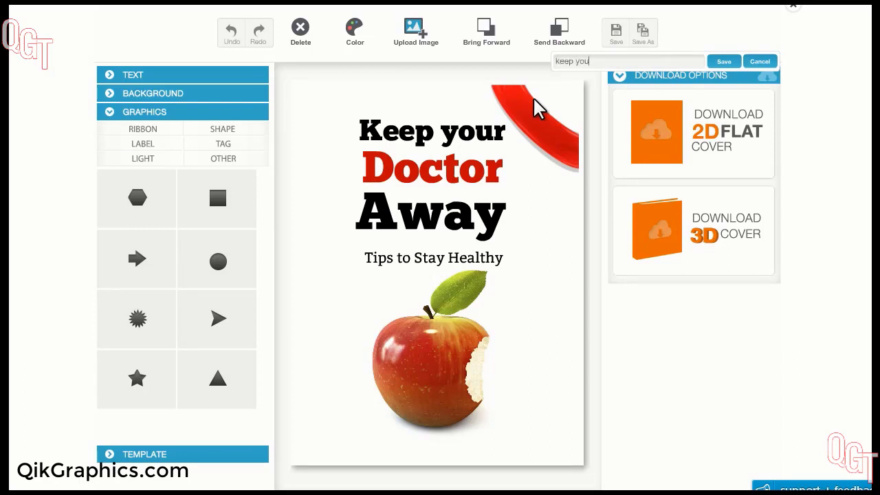
pyautogui.write('r doctor awa')
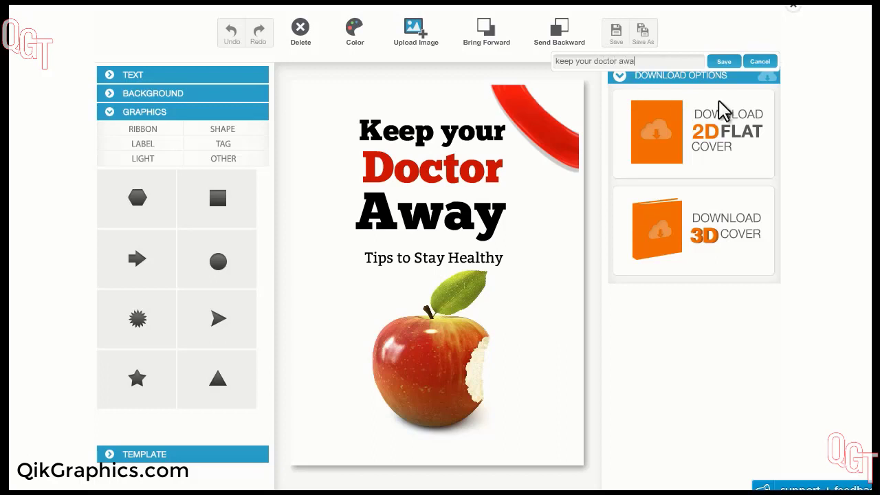
pyautogui.click(725, 61)
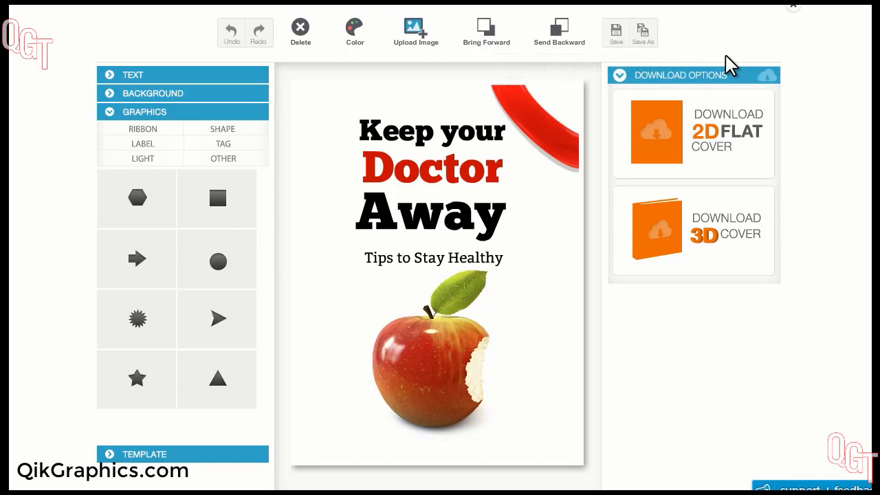
# Save a second copy of the cover design as "keep your doc 2"
pyautogui.click(645, 33)
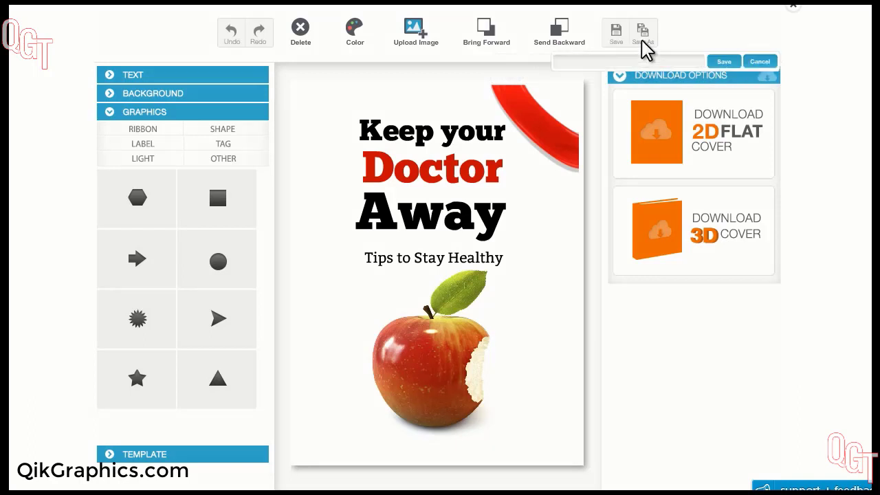
pyautogui.write('keep your doc 2')
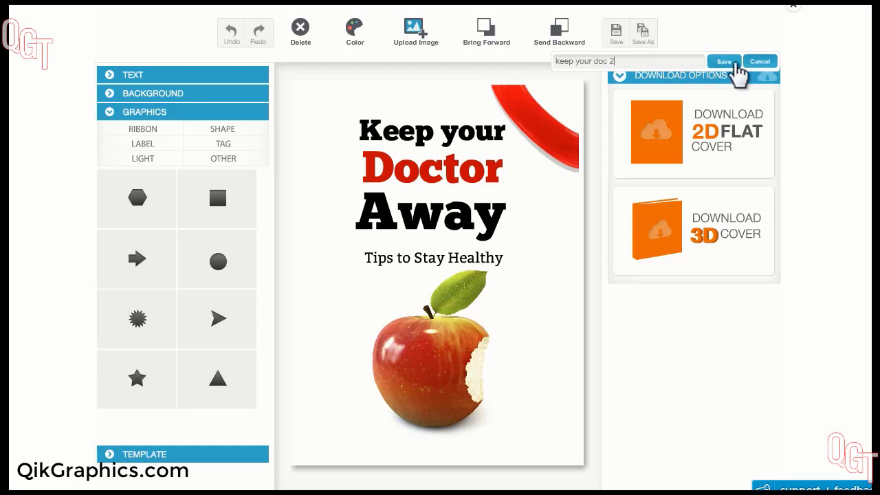
pyautogui.click(727, 62)
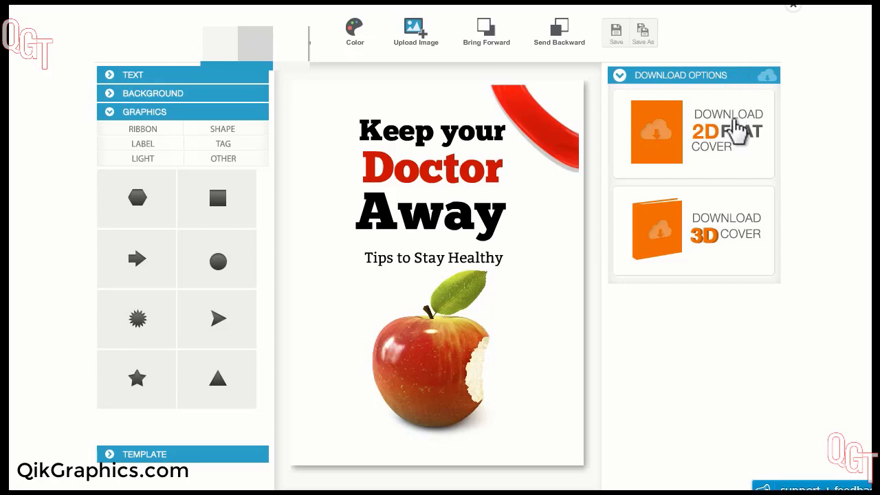
# Download the 2D flat cover to the Desktop as a JPEG image named "kyda"
pyautogui.click(737, 130)
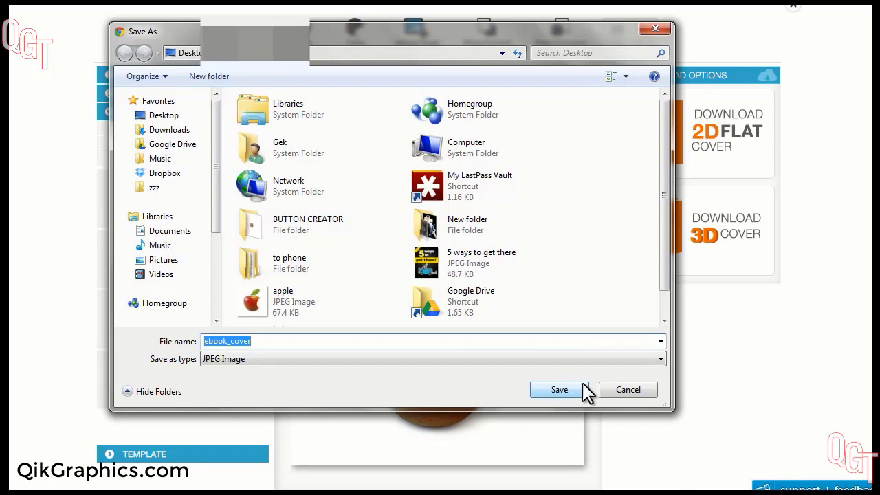
pyautogui.write('kyda')
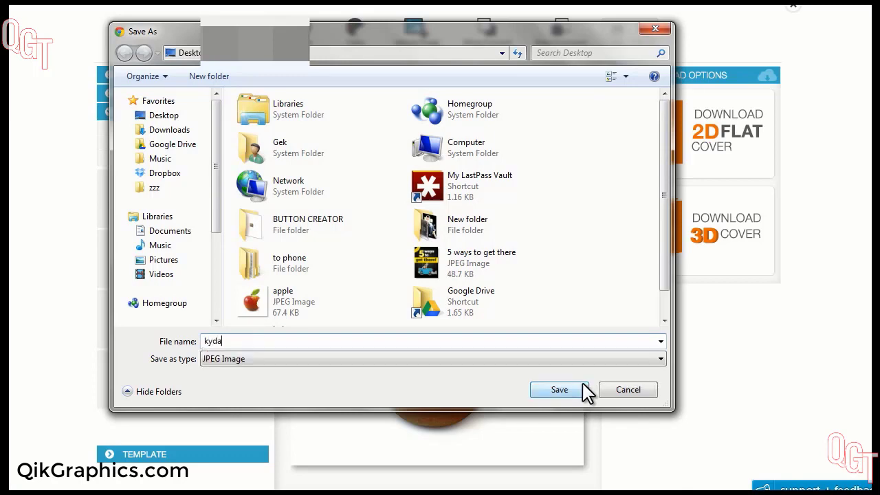
pyautogui.click(577, 390)
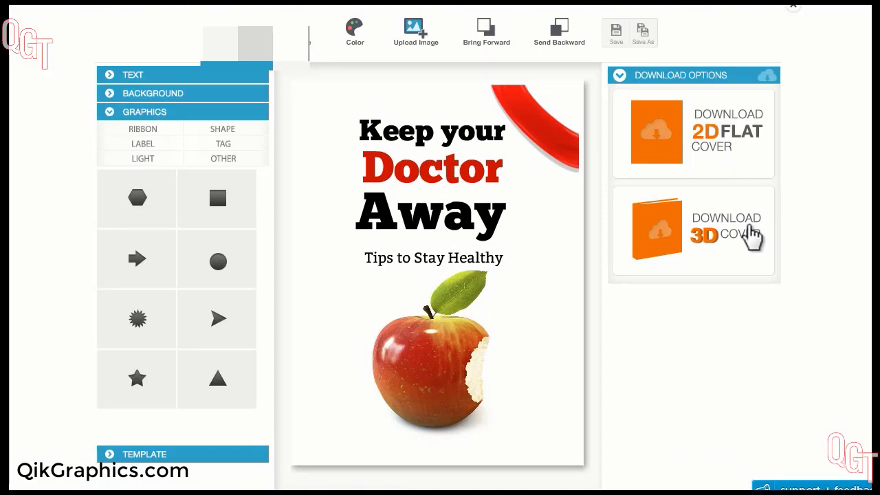
# Download a 3D cover in the Hard Cover Book - Open style, saving the PNG to the Desktop under its suggested name
pyautogui.click(754, 235)
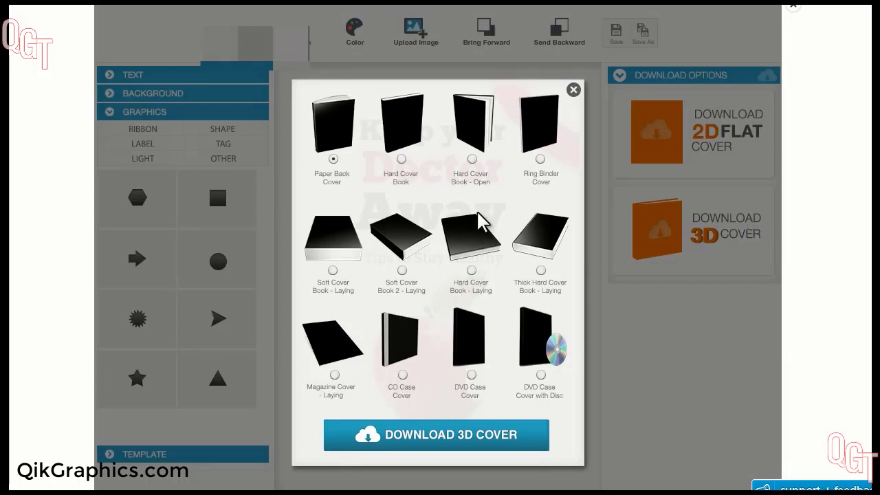
pyautogui.click(472, 159)
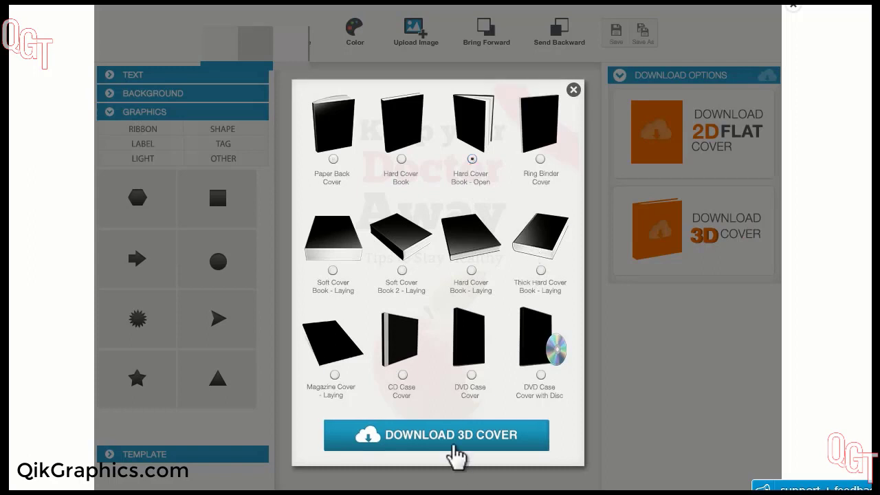
pyautogui.click(455, 445)
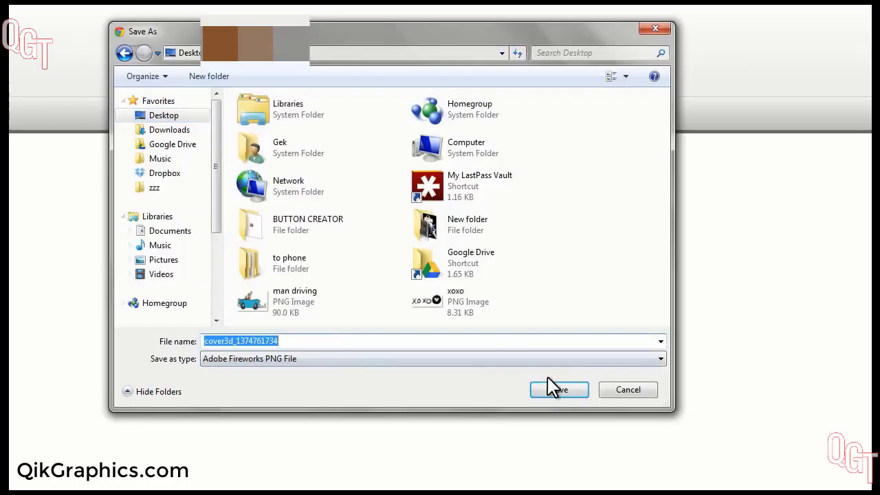
pyautogui.click(562, 392)
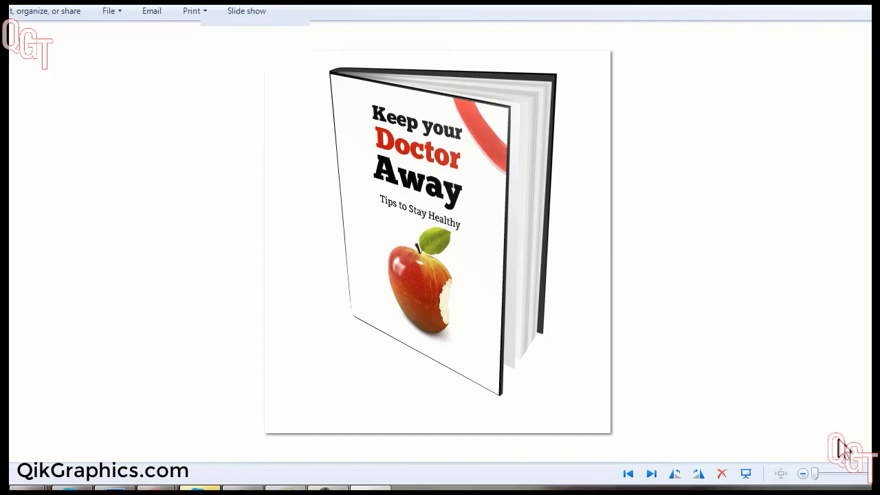
# Look through the 3D cover images in the photo viewer, comparing the book and DVD case styles
pyautogui.press('Right')
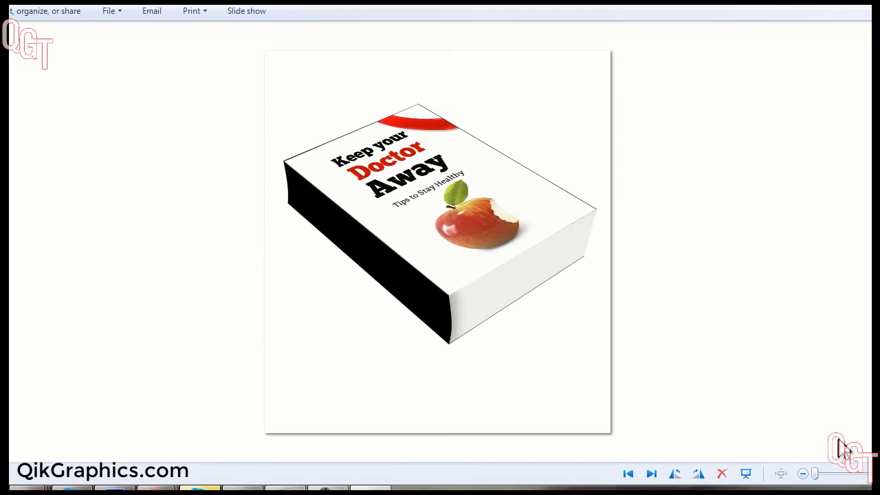
pyautogui.press('Right')
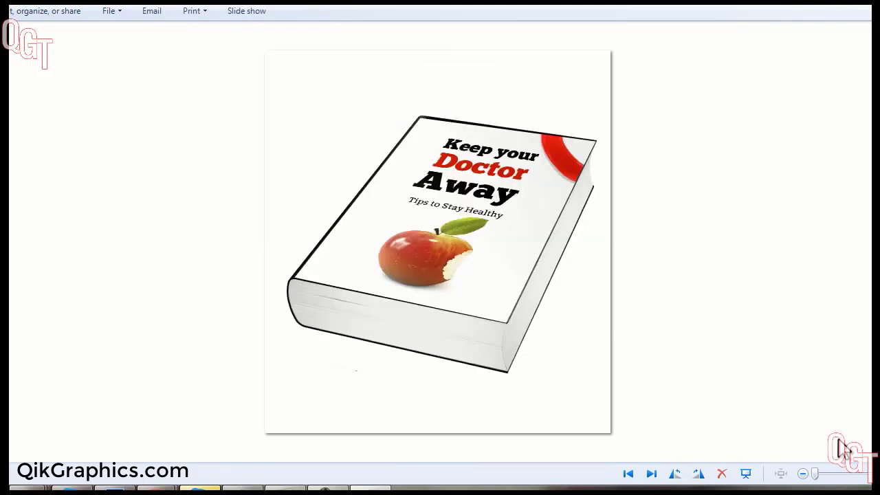
pyautogui.press('Right')
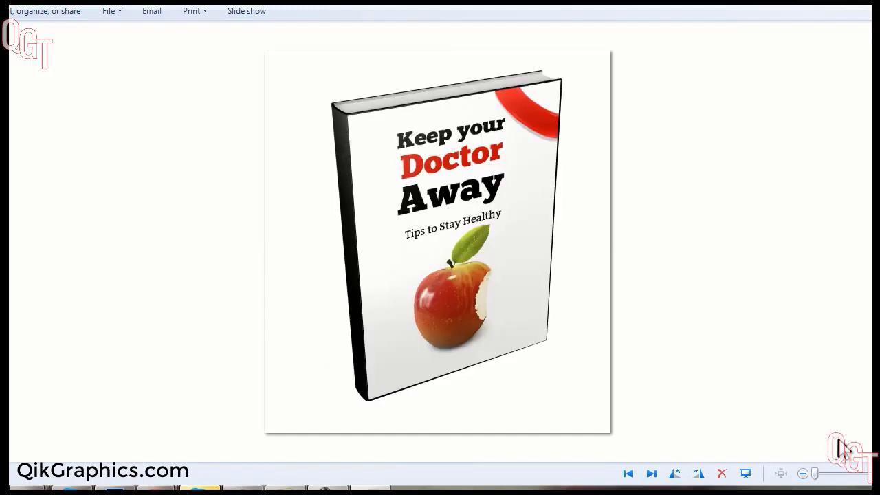
pyautogui.press('Right')
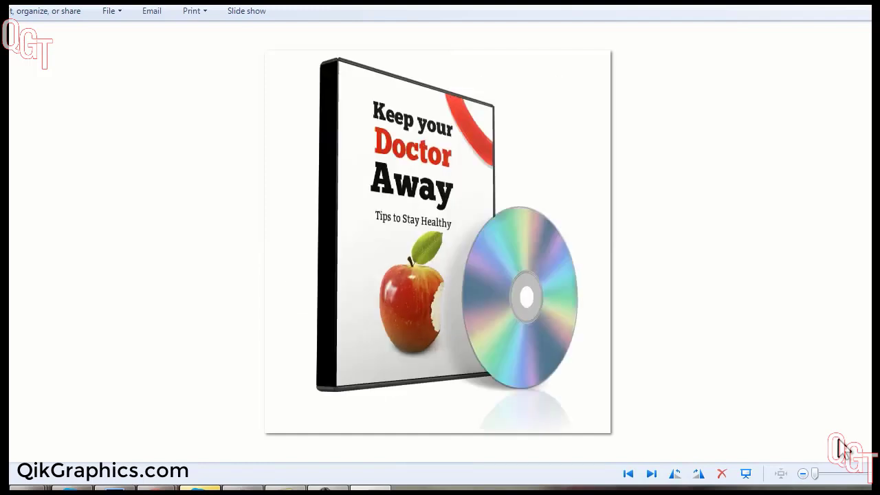
pyautogui.press('Right')
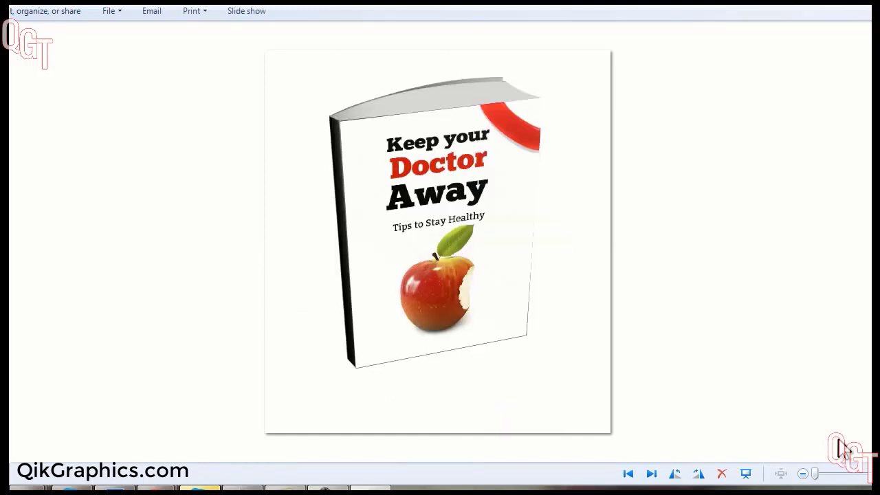
pyautogui.press('Right')
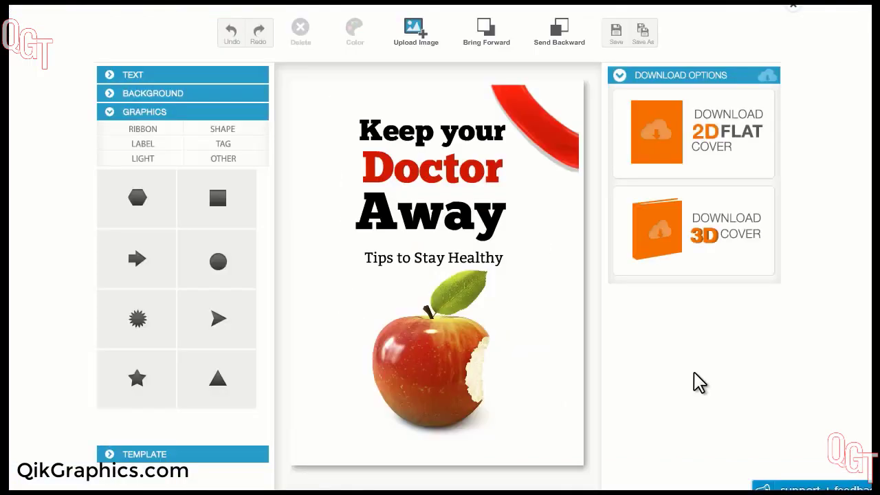
# Browse the ready-made eBook cover templates from the start of the list toward its end
pyautogui.click(198, 454)
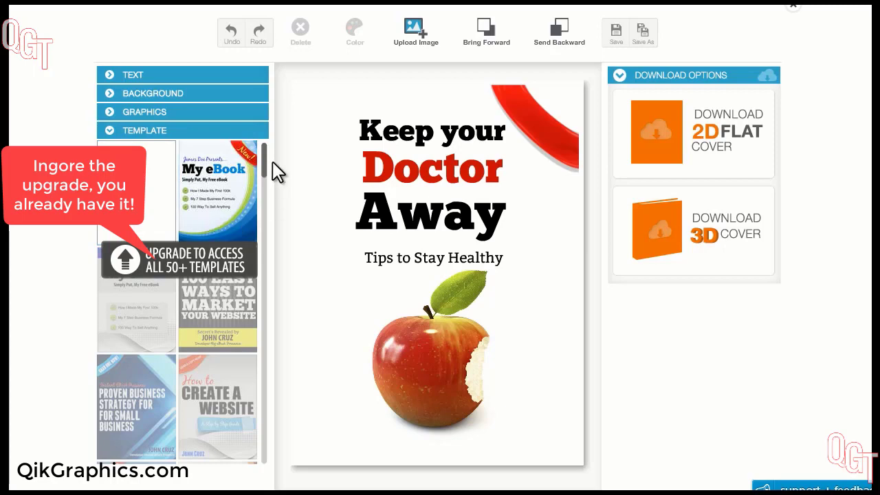
pyautogui.moveTo(267, 160); pyautogui.dragTo(301, 371)
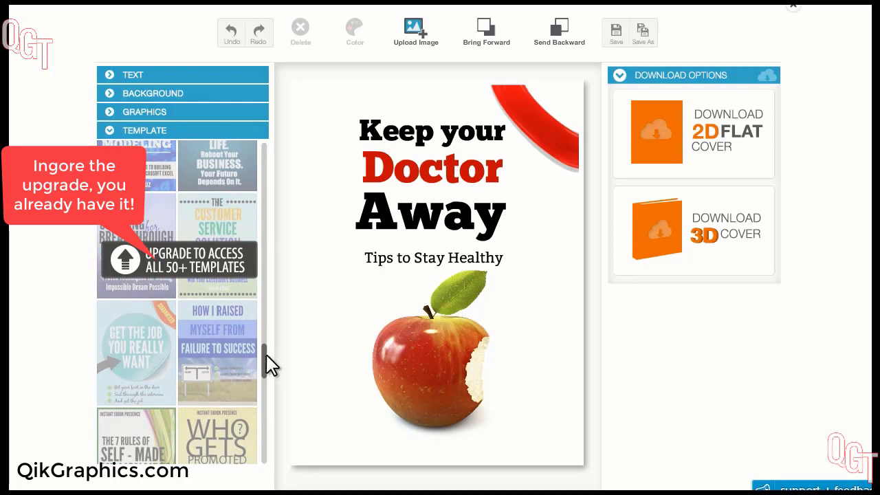
pyautogui.moveTo(268, 364); pyautogui.dragTo(270, 383)
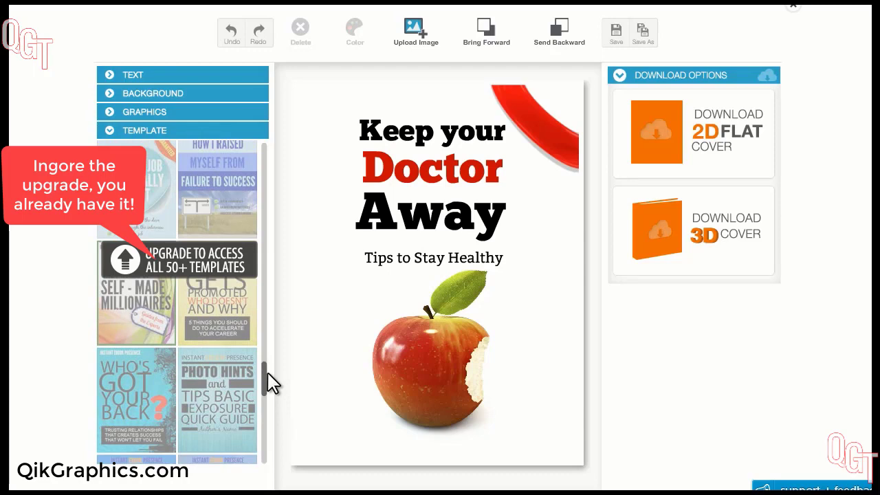
pyautogui.moveTo(269, 375)
pyautogui.mouseDown()
pyautogui.moveTo(278, 444)
pyautogui.moveTo(278, 389)
pyautogui.mouseUp()
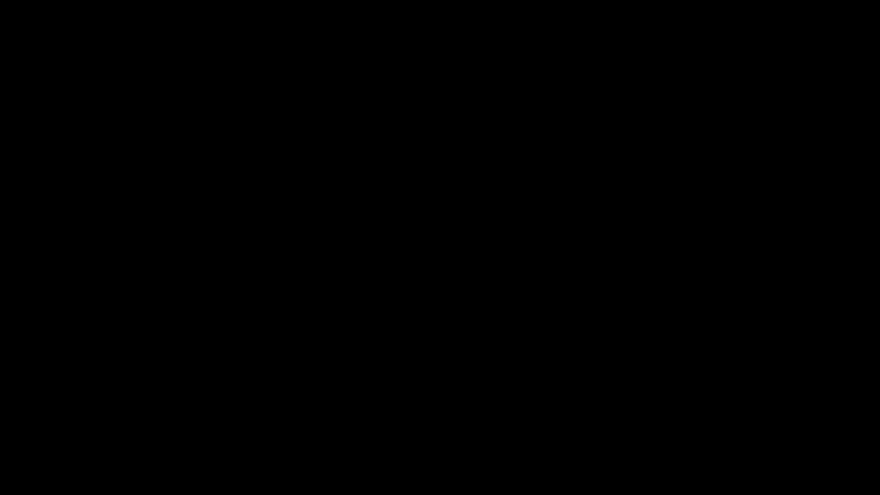